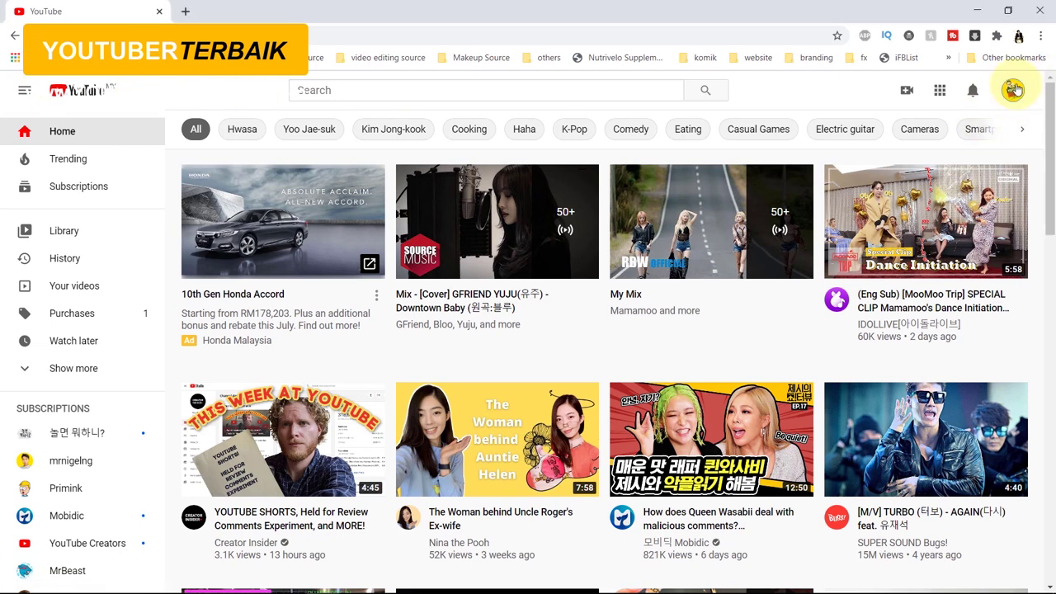
# Open your own channel page from the account options and look over its home page.
pyautogui.click(1013, 90)
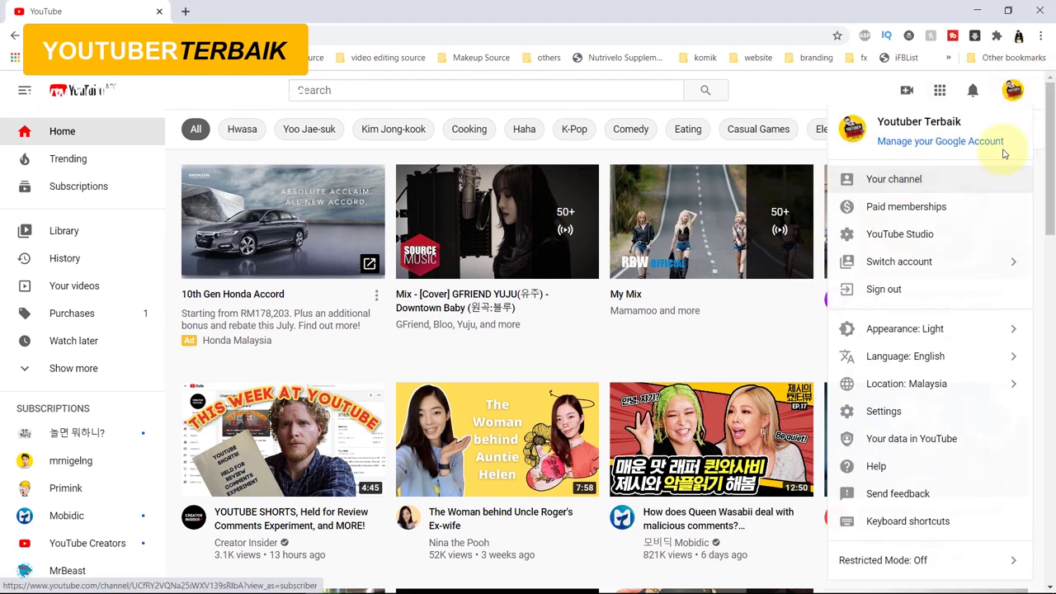
pyautogui.click(926, 187)
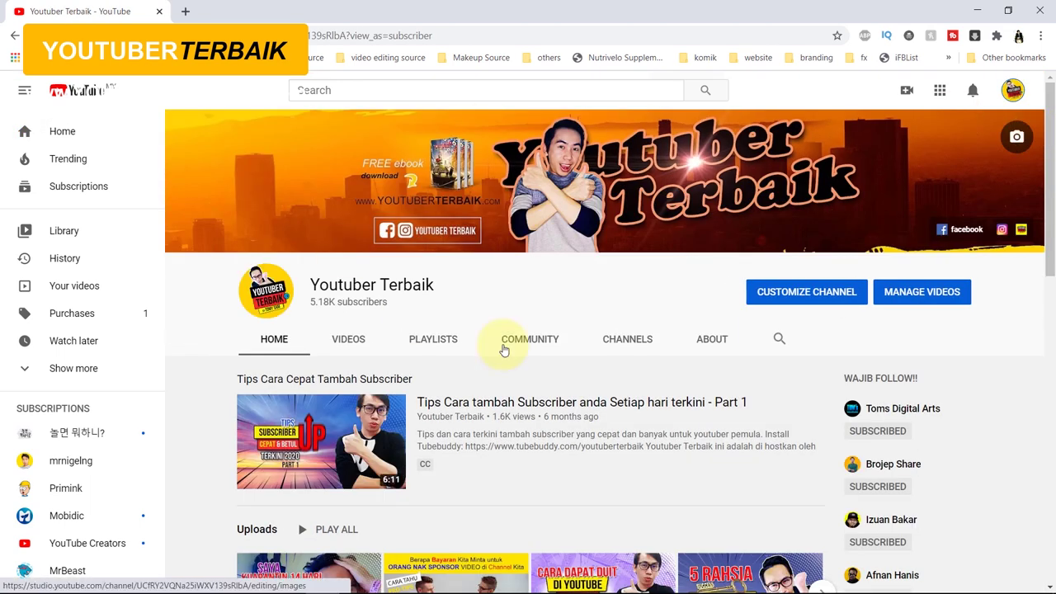
pyautogui.scroll(-4, 557, 317)
pyautogui.scroll(4, 557, 317)
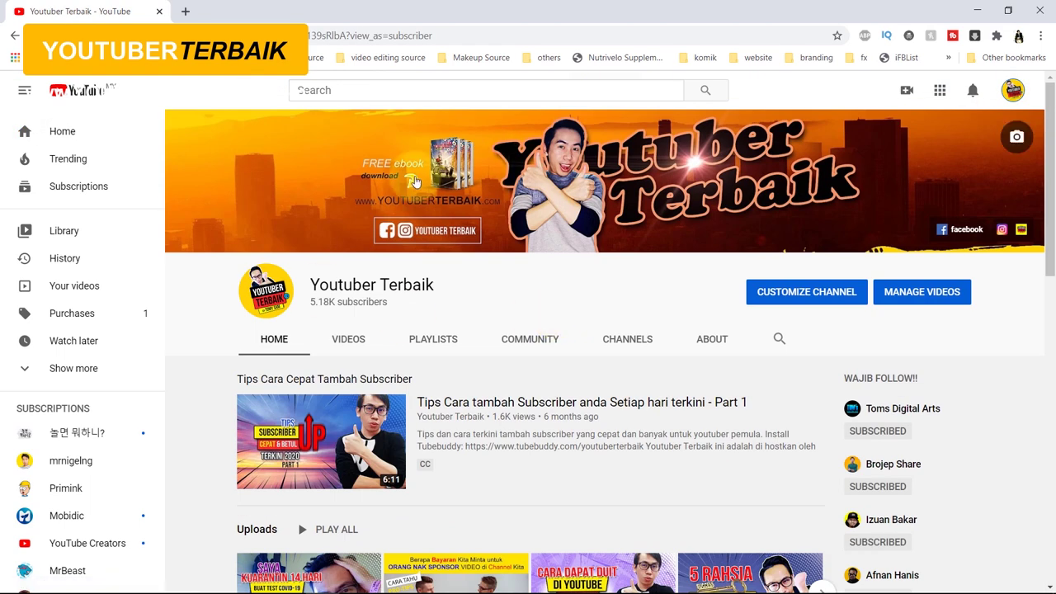
# Start a video upload with the file "Cara setting Komen yang betul pada channel dan cara respon komen negatif" from the VIDEO SIAP folder.
pyautogui.click(908, 94)
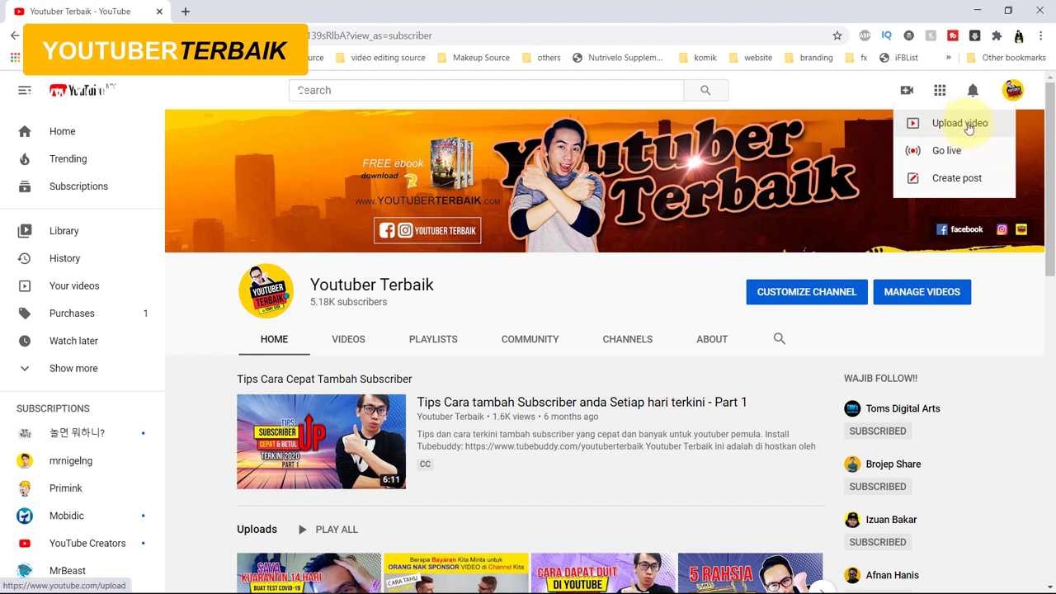
pyautogui.click(968, 127)
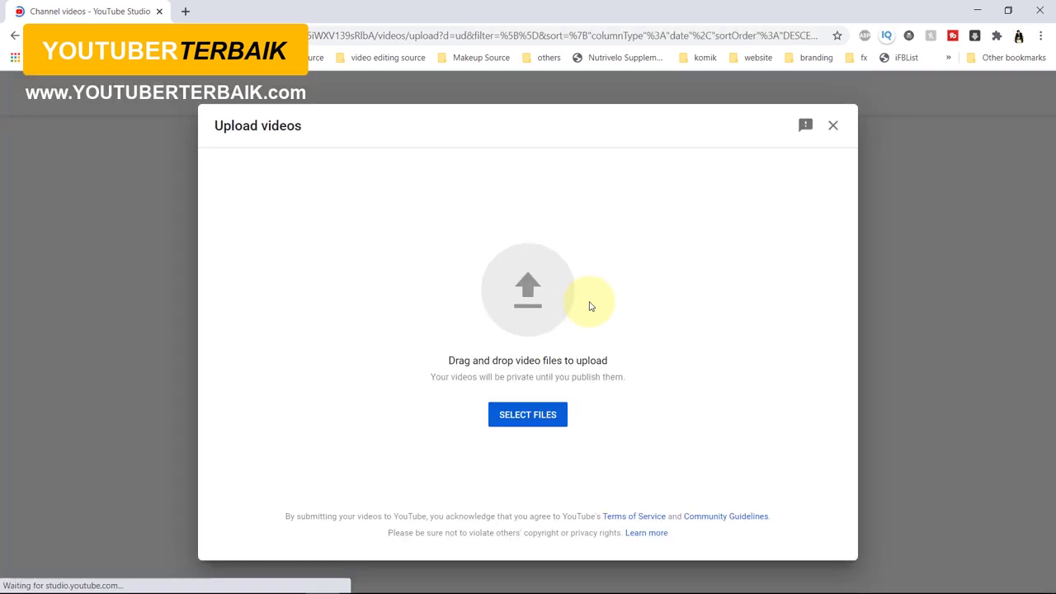
pyautogui.click(535, 424)
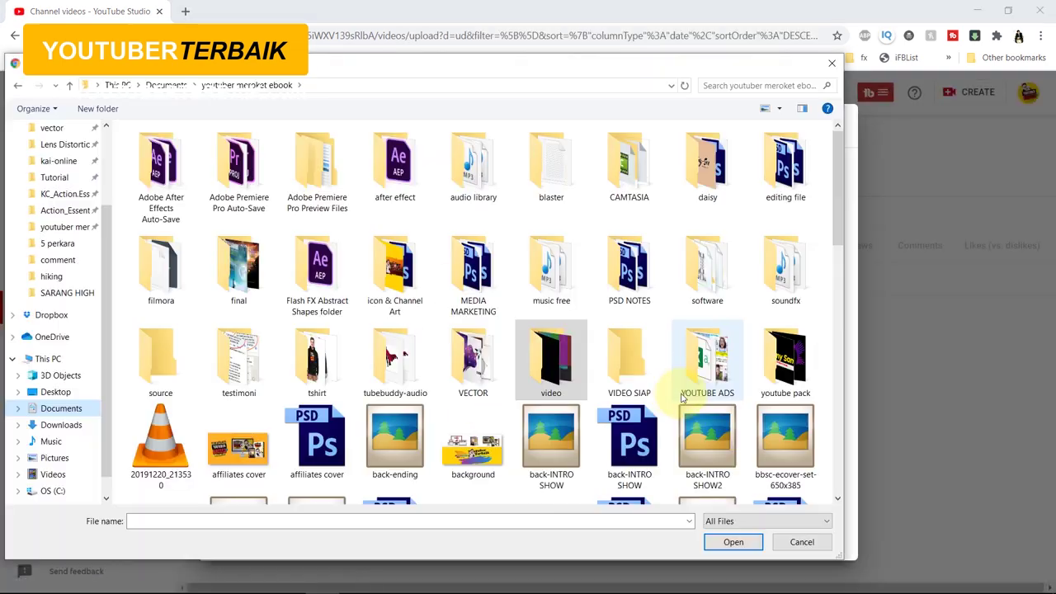
pyautogui.doubleClick(648, 367)
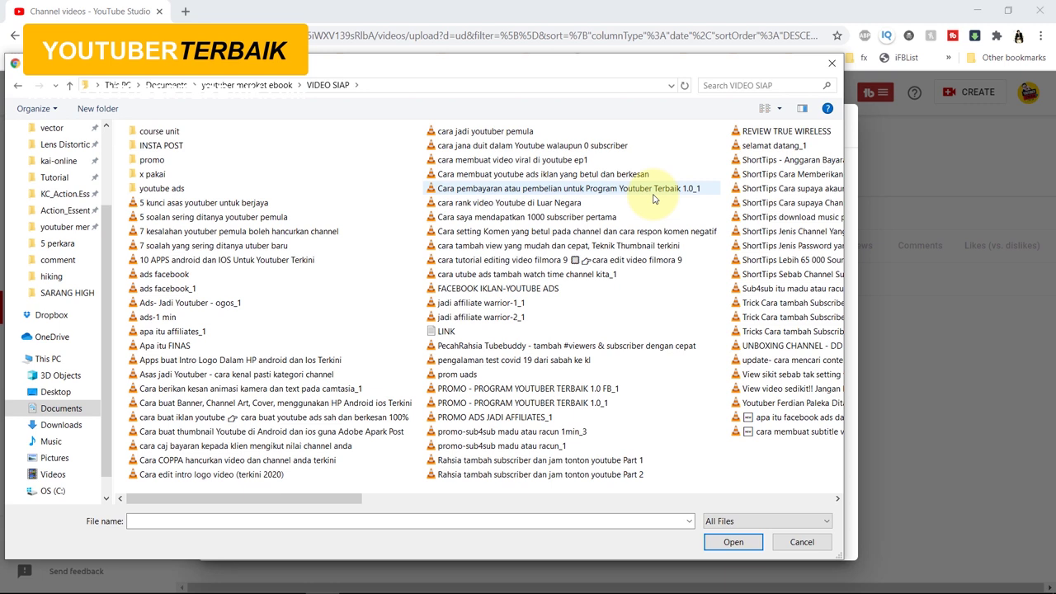
pyautogui.click(555, 227)
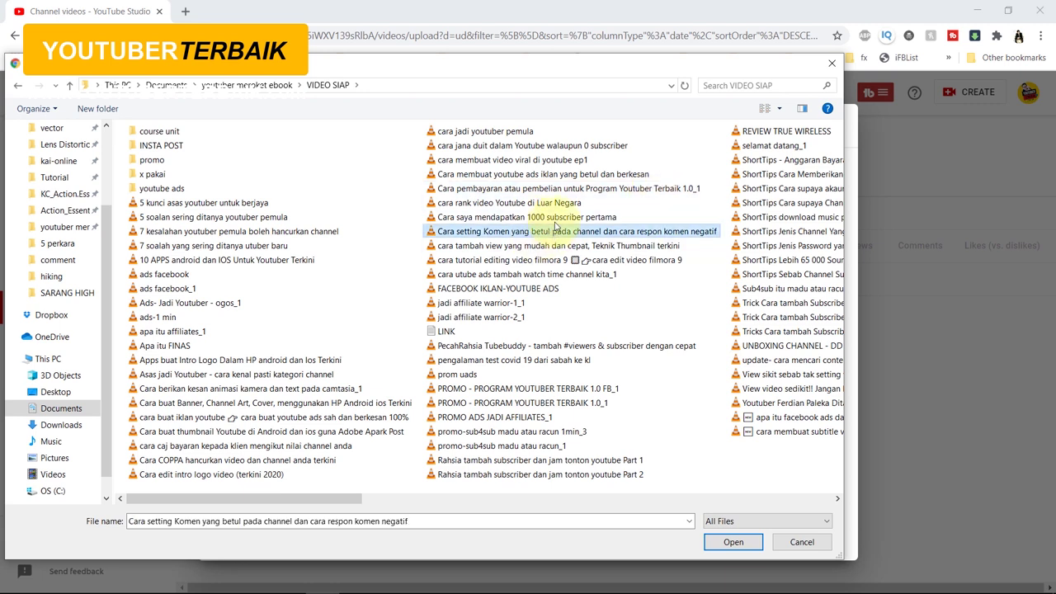
pyautogui.click(733, 544)
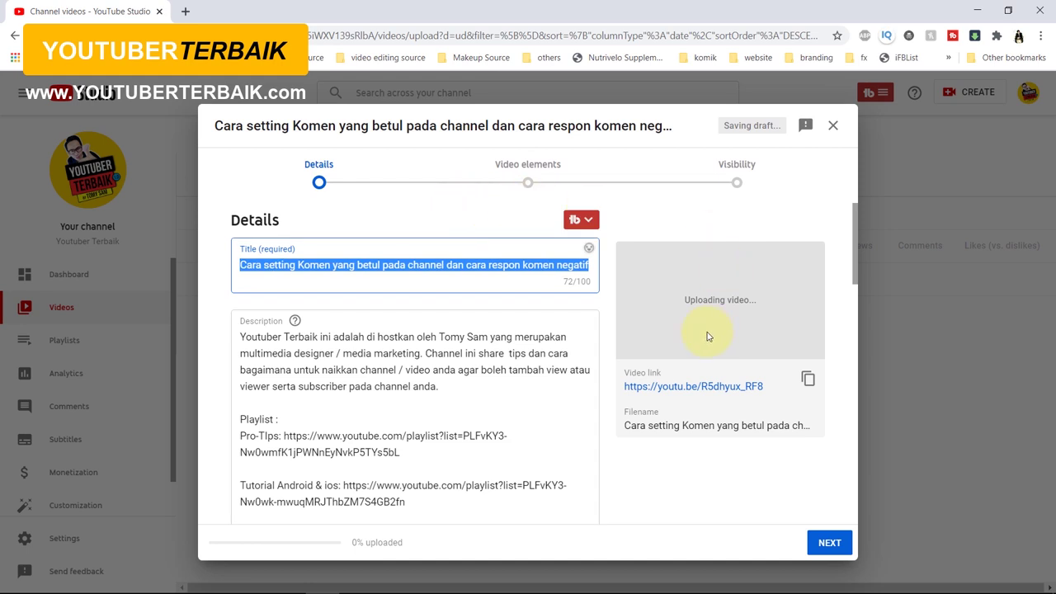
# Review the prefilled title and the default description text in the upload details.
pyautogui.click(763, 189)
pyautogui.scroll(-2, 718, 285)
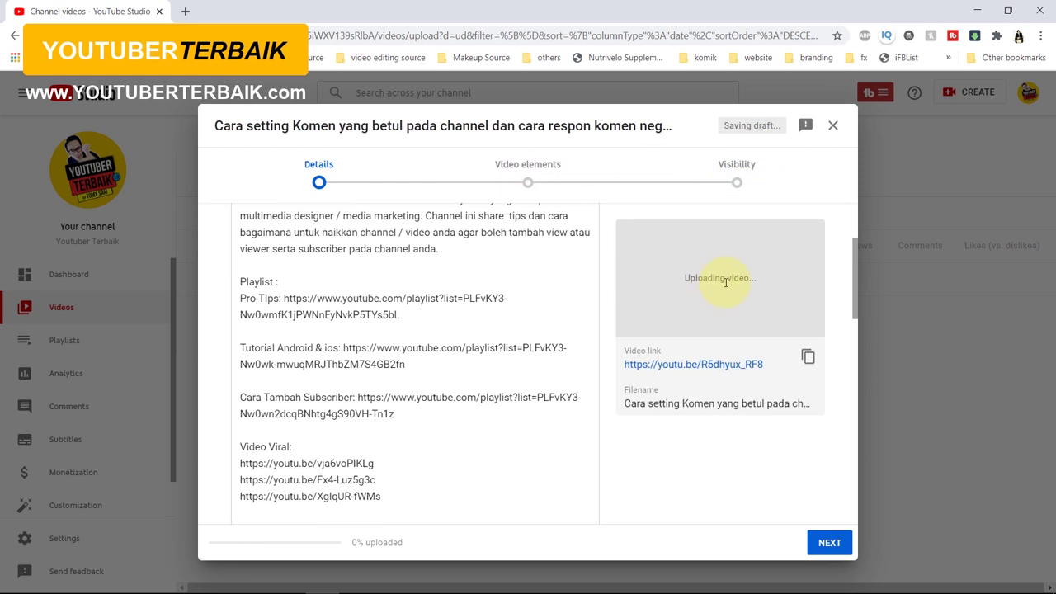
pyautogui.scroll(2, 718, 287)
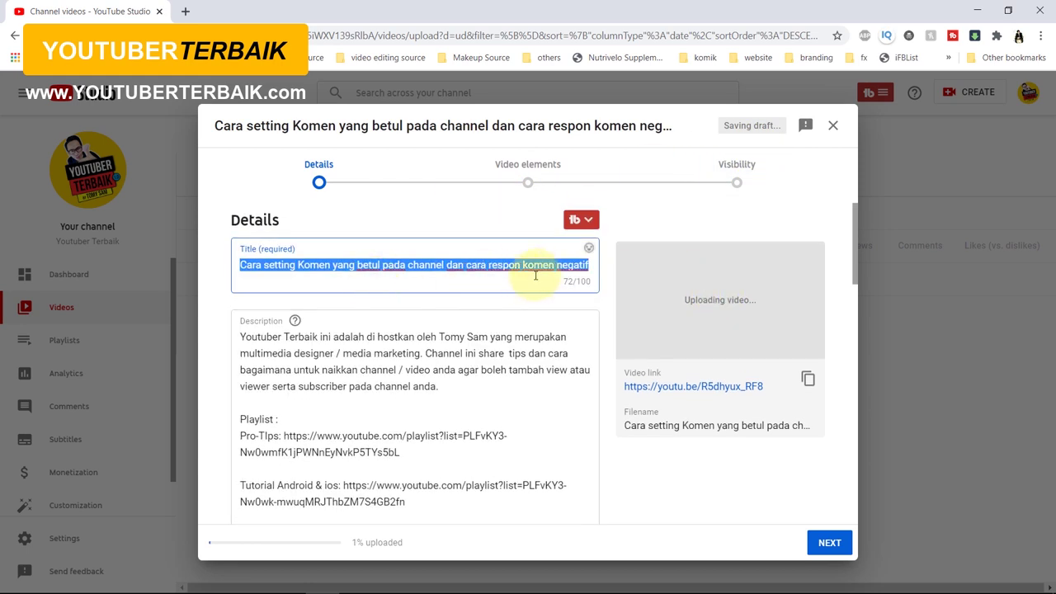
pyautogui.click(293, 267)
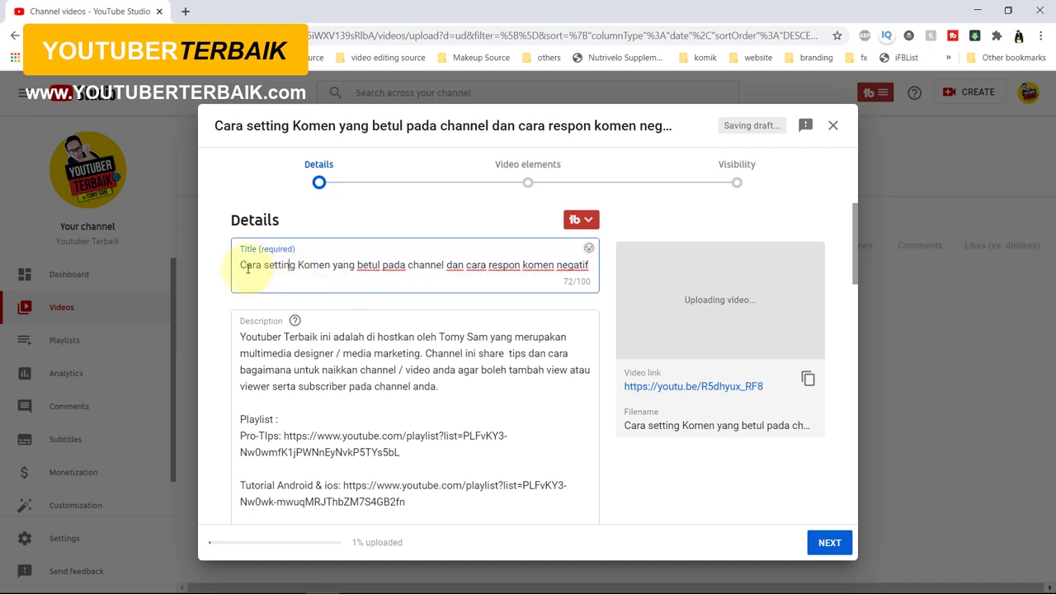
pyautogui.moveTo(240, 265); pyautogui.dragTo(608, 275)
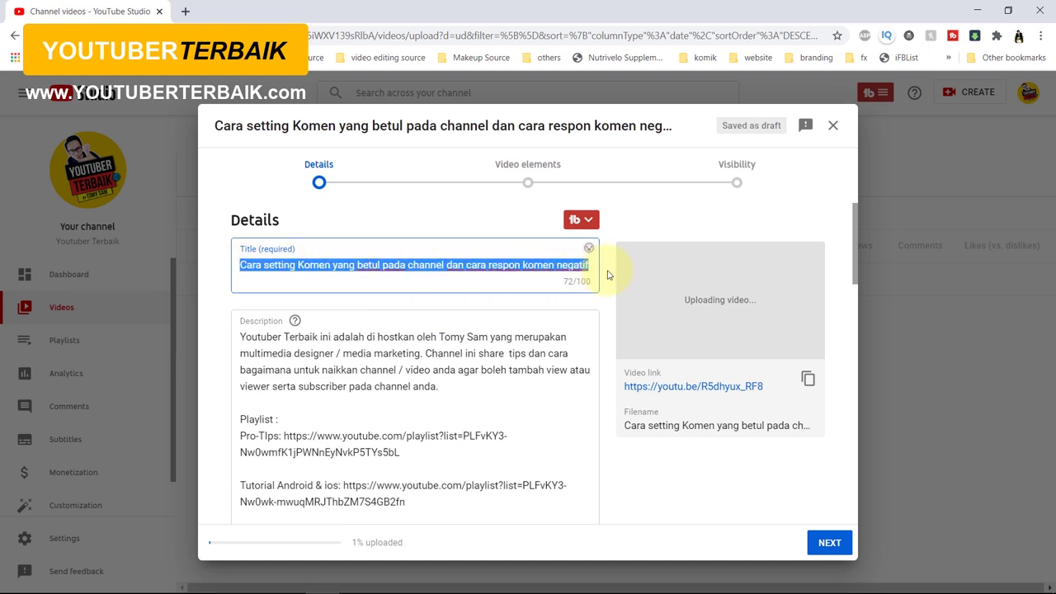
pyautogui.click(243, 337)
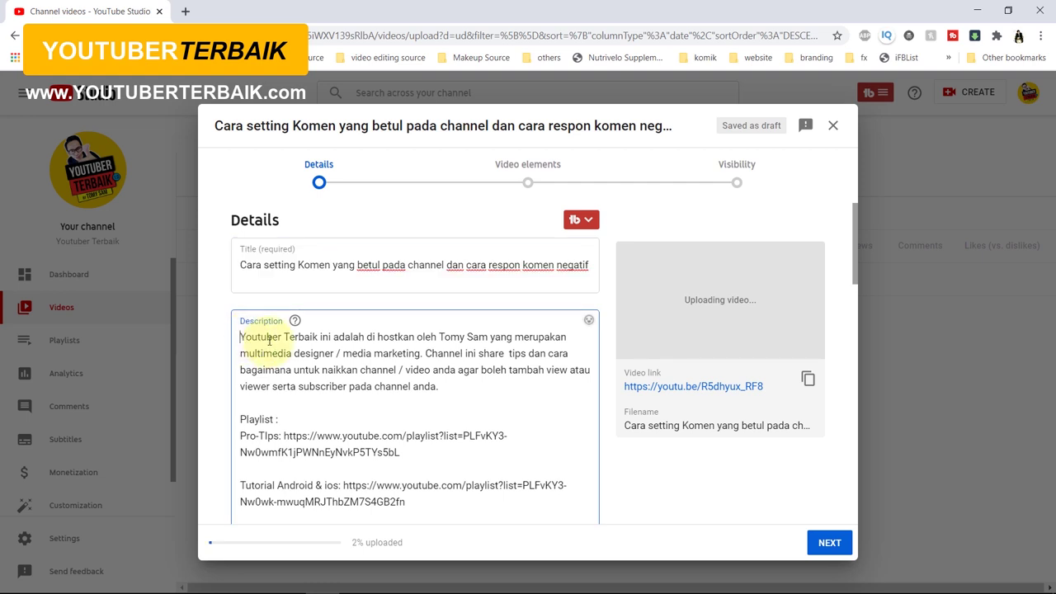
pyautogui.scroll(-3, 256, 338)
pyautogui.scroll(3, 448, 372)
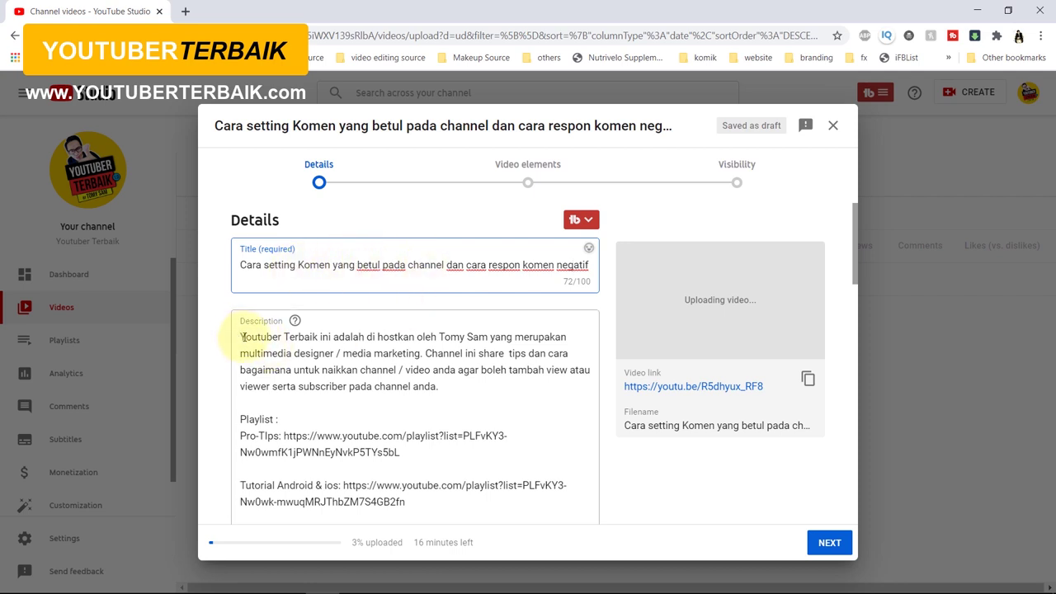
# Insert "video ini adalah mengenai Cara setting Komen yang betul pada channel dan cara respon komen negatif." at the start of the description.
pyautogui.click(240, 338)
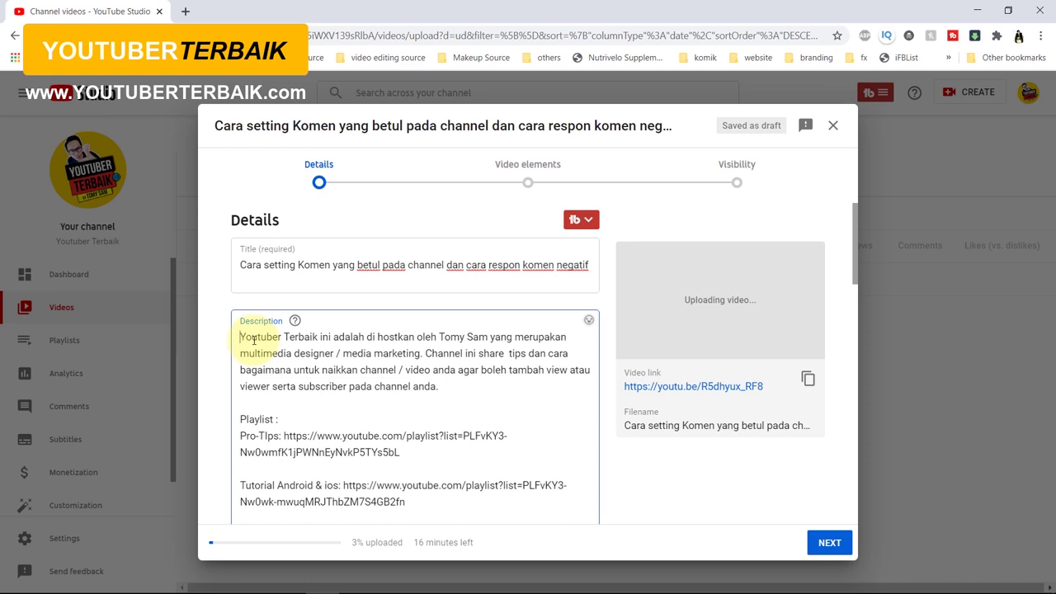
pyautogui.press('Return')
pyautogui.press('Return')
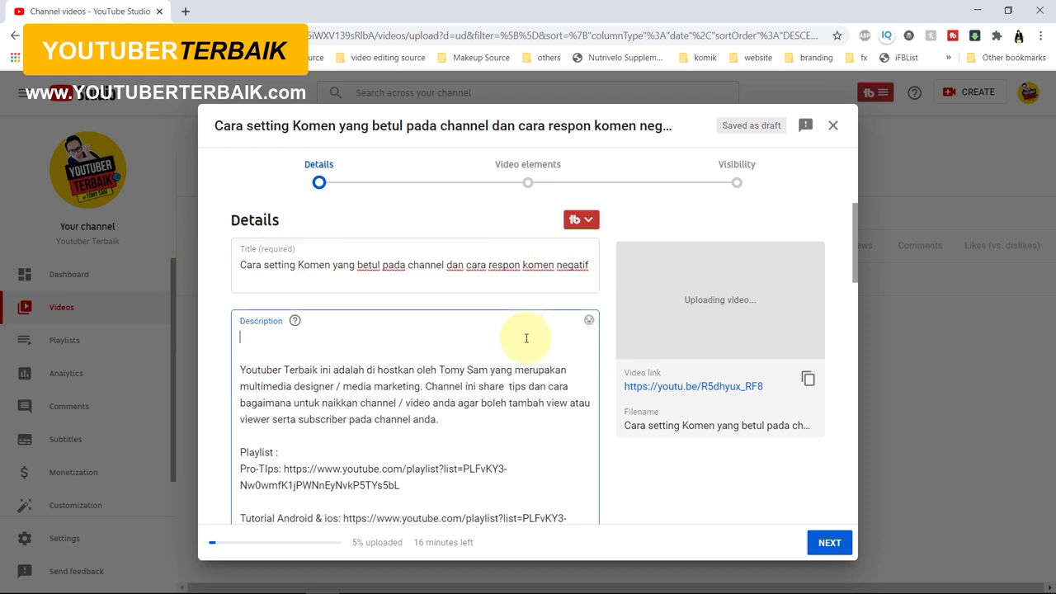
pyautogui.click(240, 344)
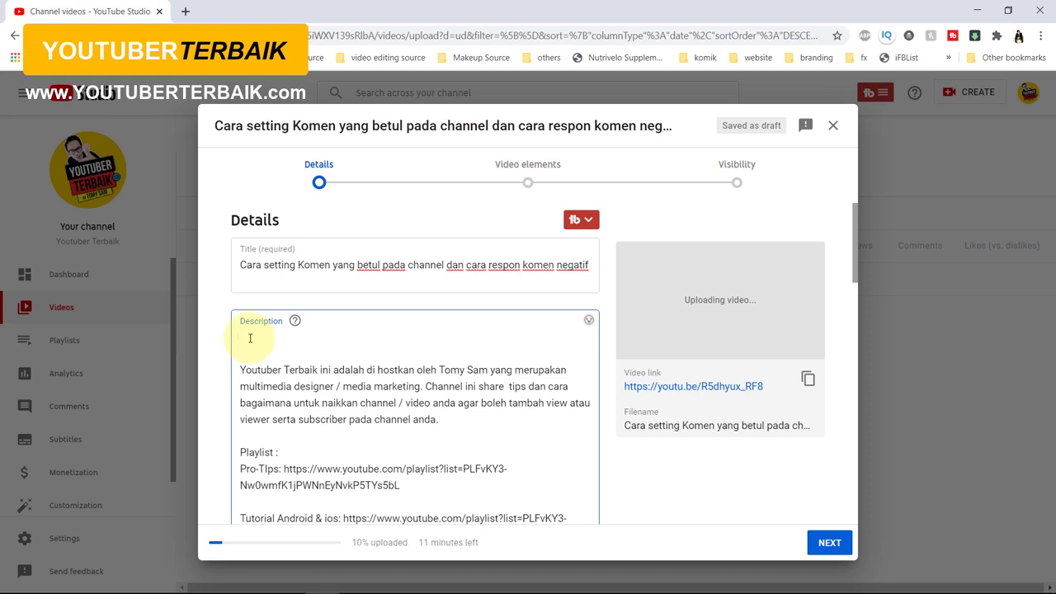
pyautogui.write('video ini adalah mengenai Cara setting Komen yang betul pada channel dan cara respon komen negatif.')
pyautogui.press('Return')
pyautogui.press('Return')
pyautogui.write('Onlin')
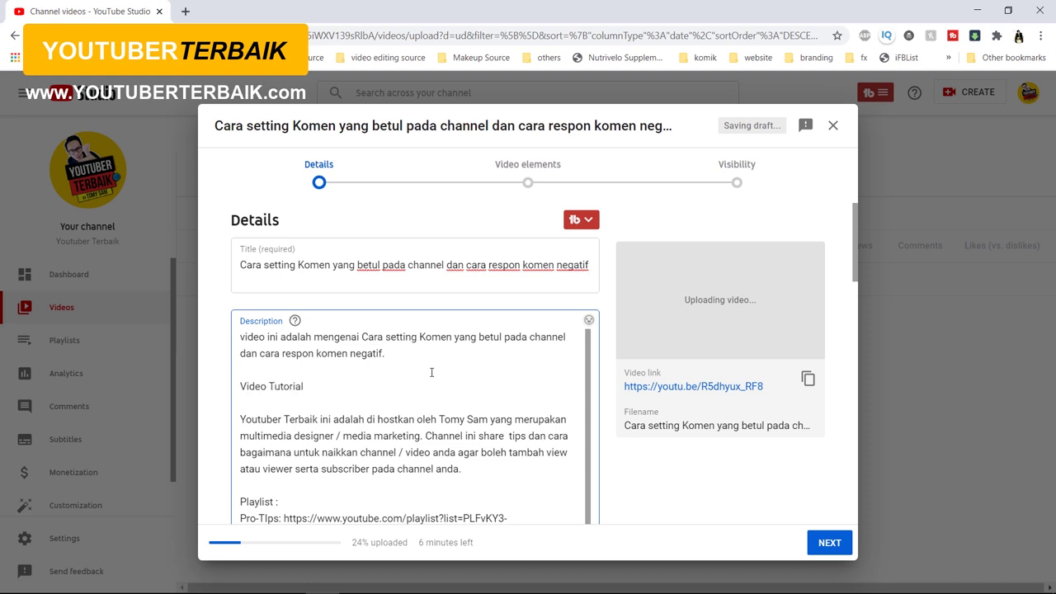
pyautogui.write('outuberterbaik.com')
pyautogui.press('Return')
pyautogui.press('Return')
# List "cara setting video youtube", "cara block komen youtube" and "cara padam komen youtube" under a sentence ending "juga sesuai untuk topik seperti berikut:".
pyautogui.write('Video Cara setting Komen yang betul pada channel dan cara respon komen negatif juga sesuai untuk topik seperti berikut:')
pyautogui.press('Return')
pyautogui.write('- cara setting video youtube')
pyautogui.press('Return')
pyautogui.write('- cara block komen youtube - cara padam komen youtube')
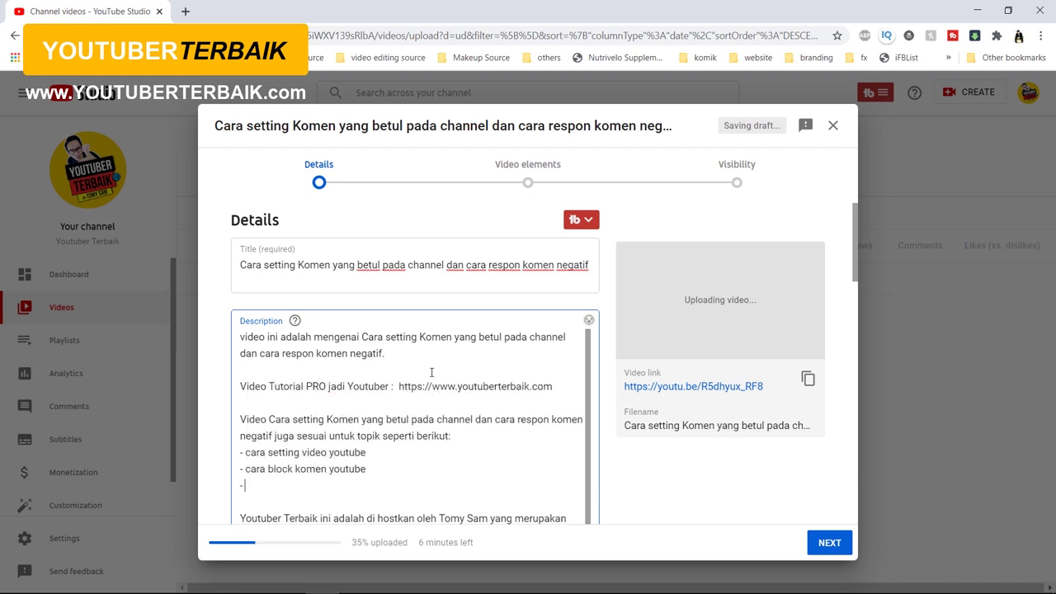
# Review the description's topic list, channel introduction paragraph and Pro-TIps playlist link.
pyautogui.scroll(-1, 475, 383)
pyautogui.scroll(2, 384, 349)
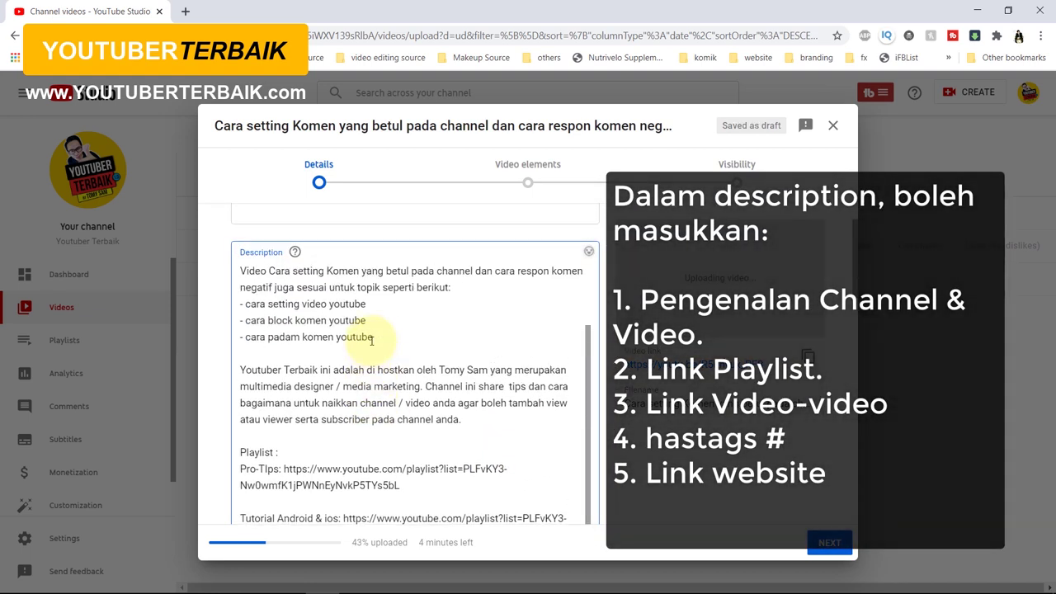
pyautogui.scroll(-2, 397, 336)
pyautogui.moveTo(466, 352); pyautogui.dragTo(240, 301)
pyautogui.scroll(-1, 247, 330)
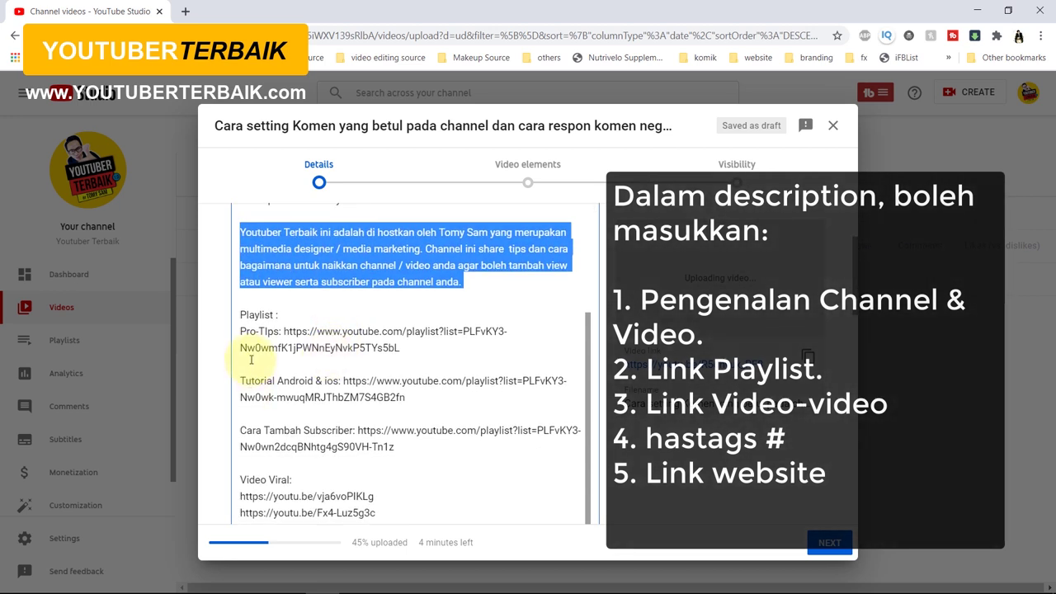
pyautogui.moveTo(241, 331); pyautogui.dragTo(401, 347)
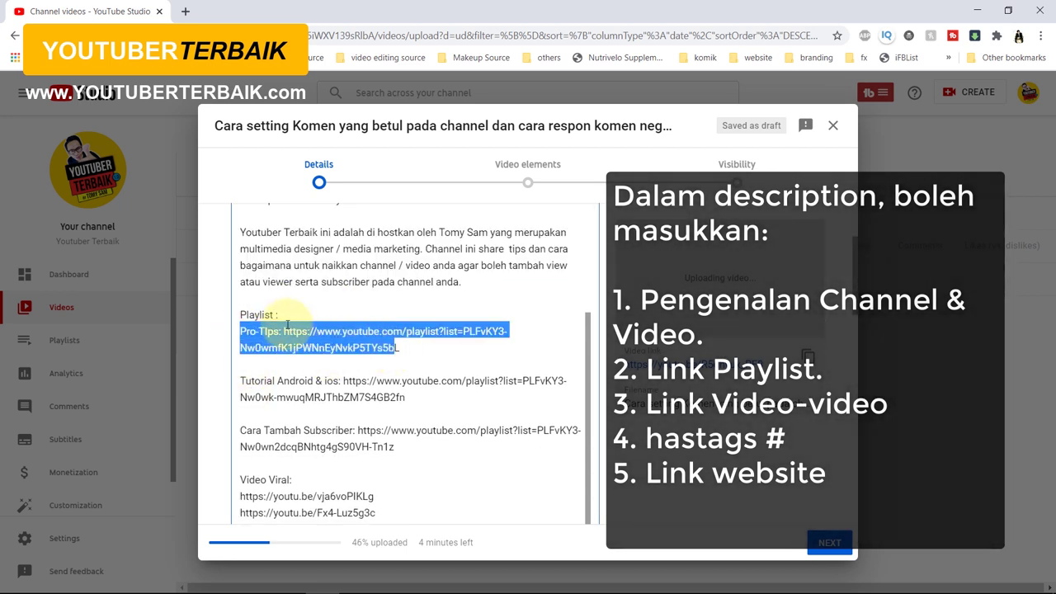
# Delete the BGM music credit block that follows the hashtags at the end of the description.
pyautogui.scroll(-4, 312, 359)
pyautogui.scroll(-4, 312, 359)
pyautogui.moveTo(404, 435); pyautogui.dragTo(445, 455)
pyautogui.press('BackSpace')
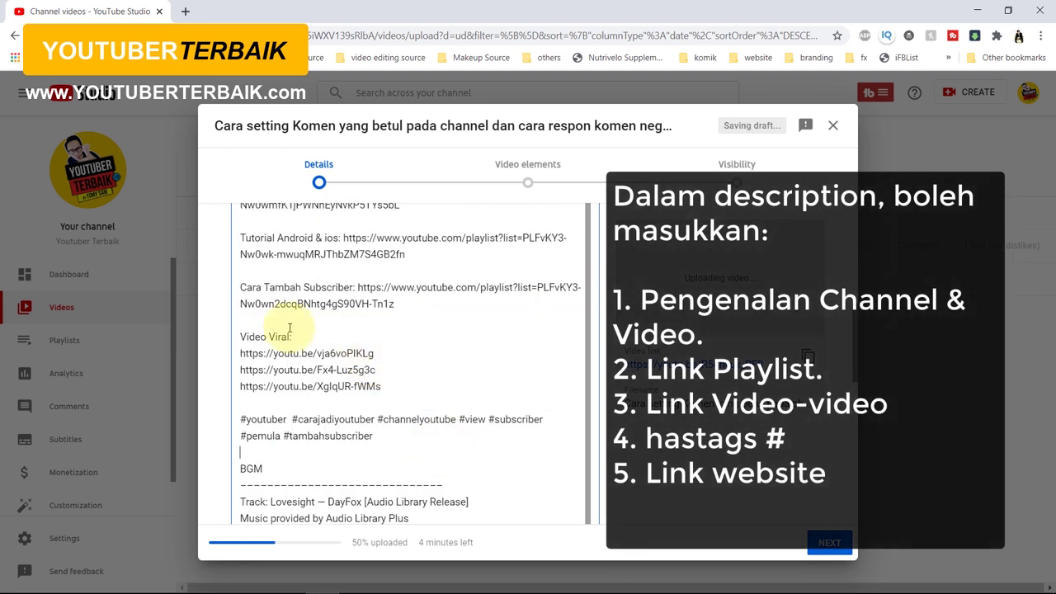
# Upload the "Cara setting Komen" image from the THUMBNAIL folder inside editing file as the video's custom thumbnail.
pyautogui.scroll(-5, 374, 429)
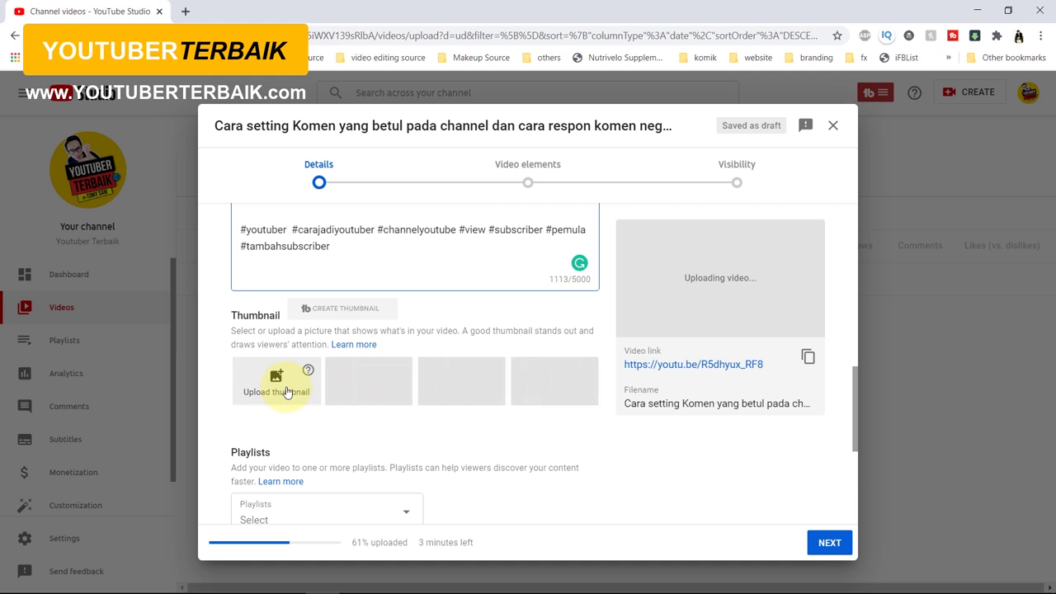
pyautogui.click(286, 392)
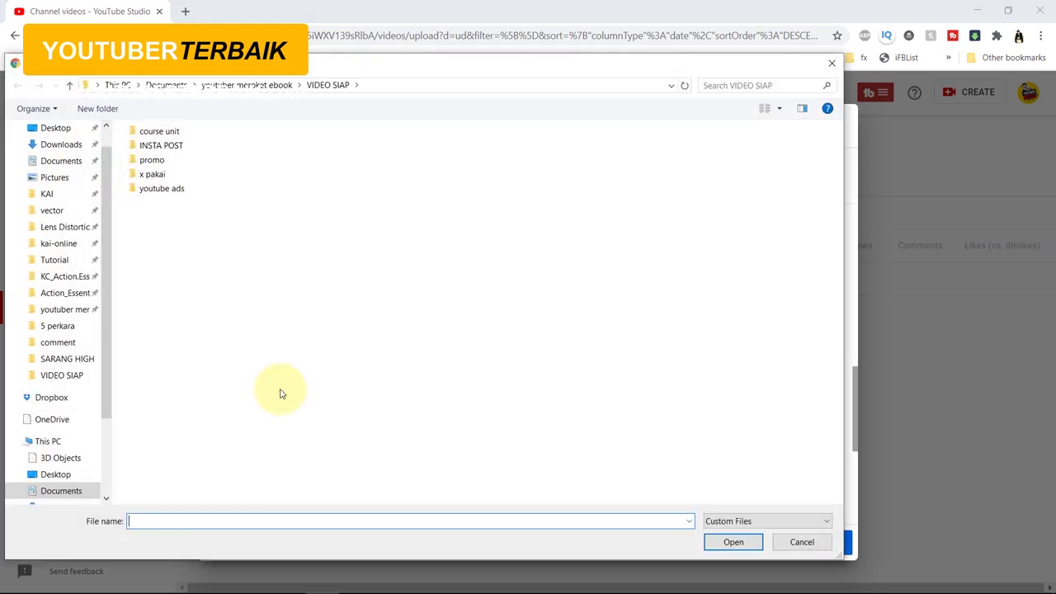
pyautogui.click(76, 310)
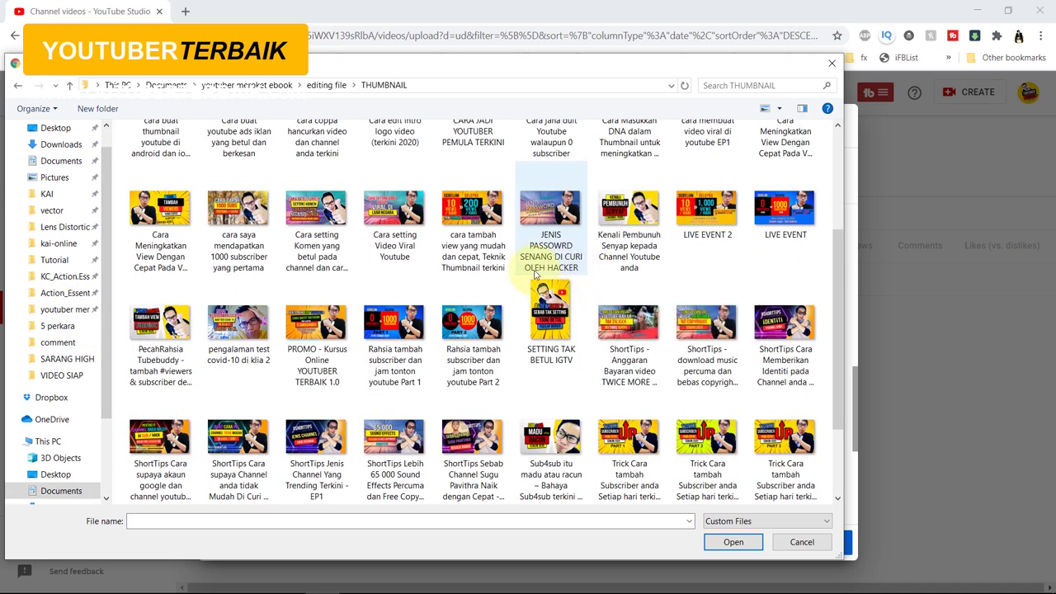
pyautogui.click(316, 218)
pyautogui.click(733, 542)
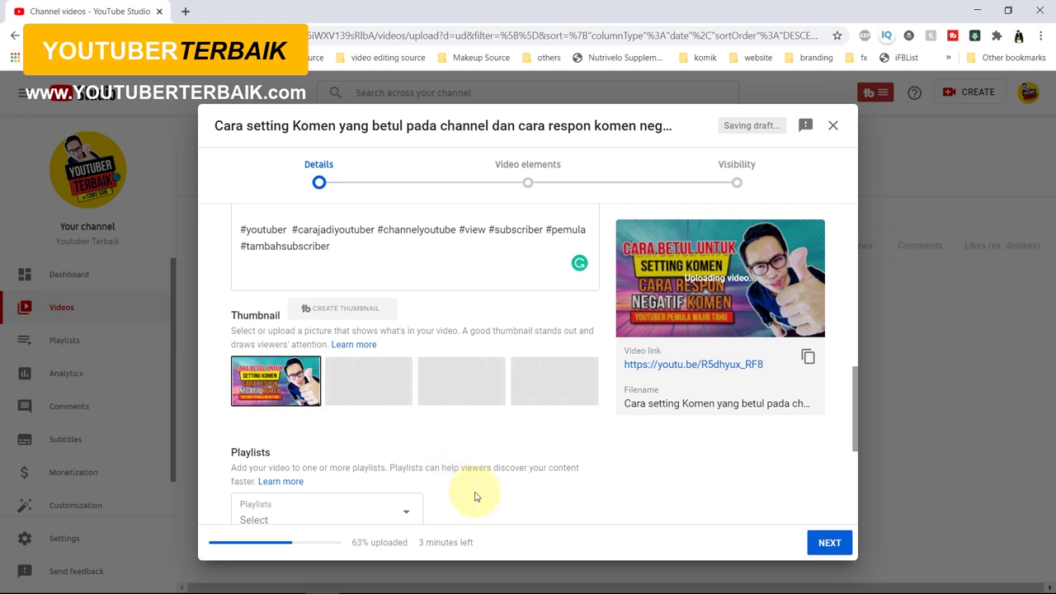
# Add the video to the "Asas Youtuber Wajib Tengok" playlist.
pyautogui.doubleClick(361, 543)
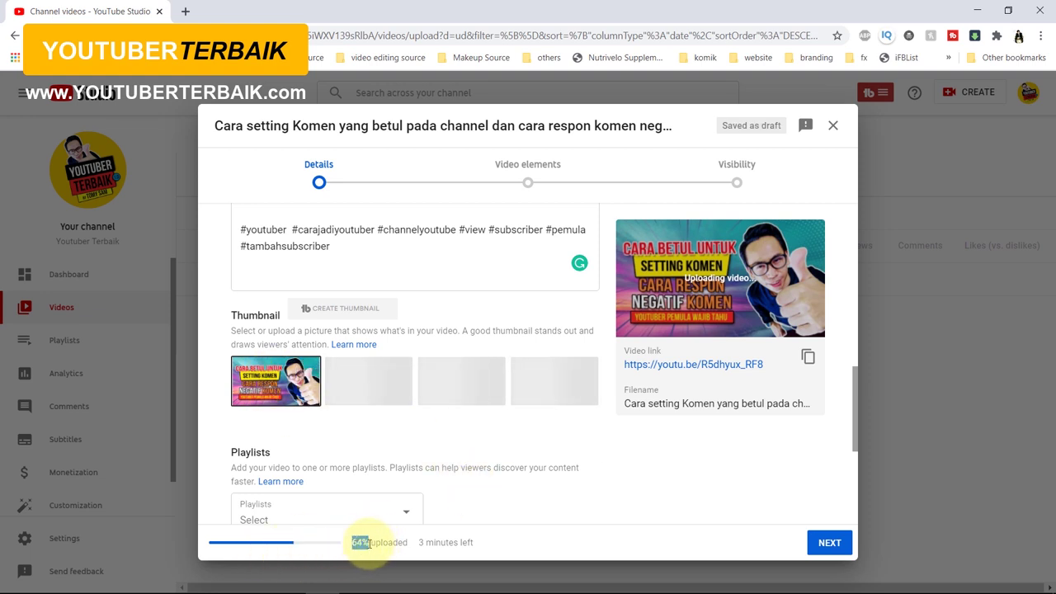
pyautogui.click(594, 457)
pyautogui.scroll(-2, 593, 456)
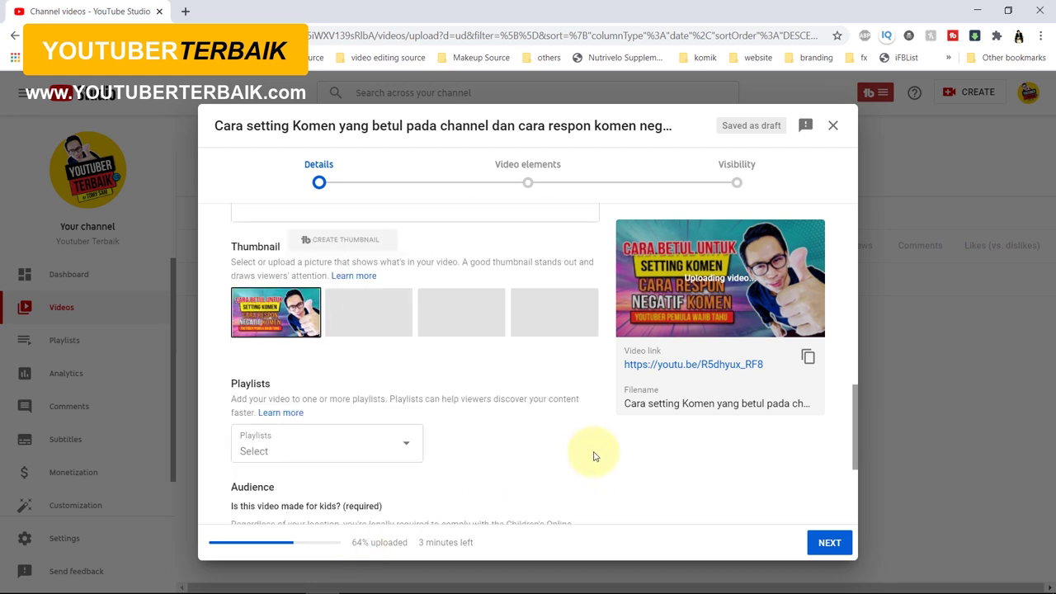
pyautogui.click(282, 381)
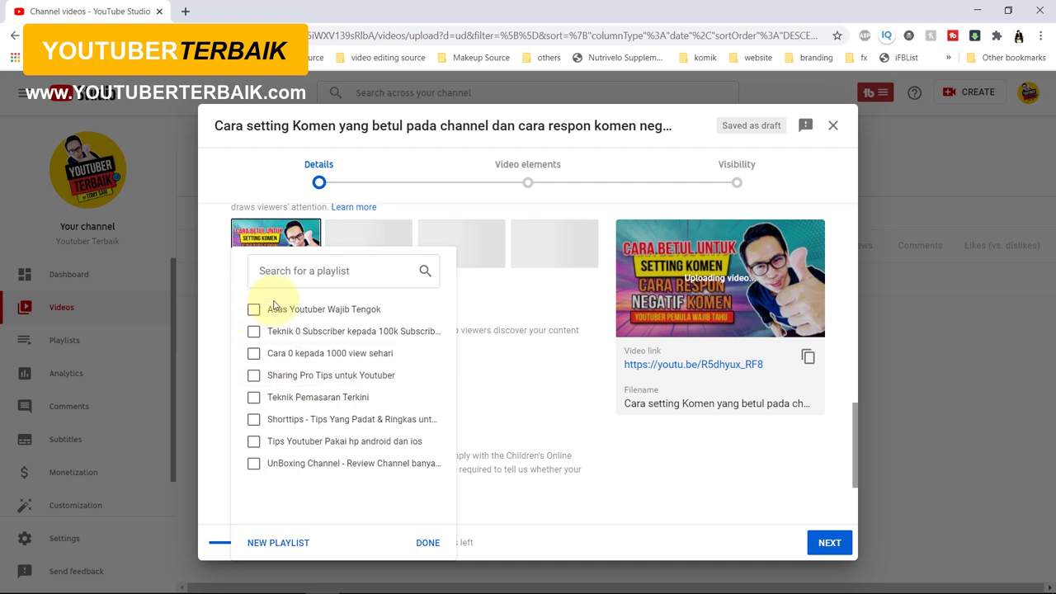
pyautogui.click(254, 310)
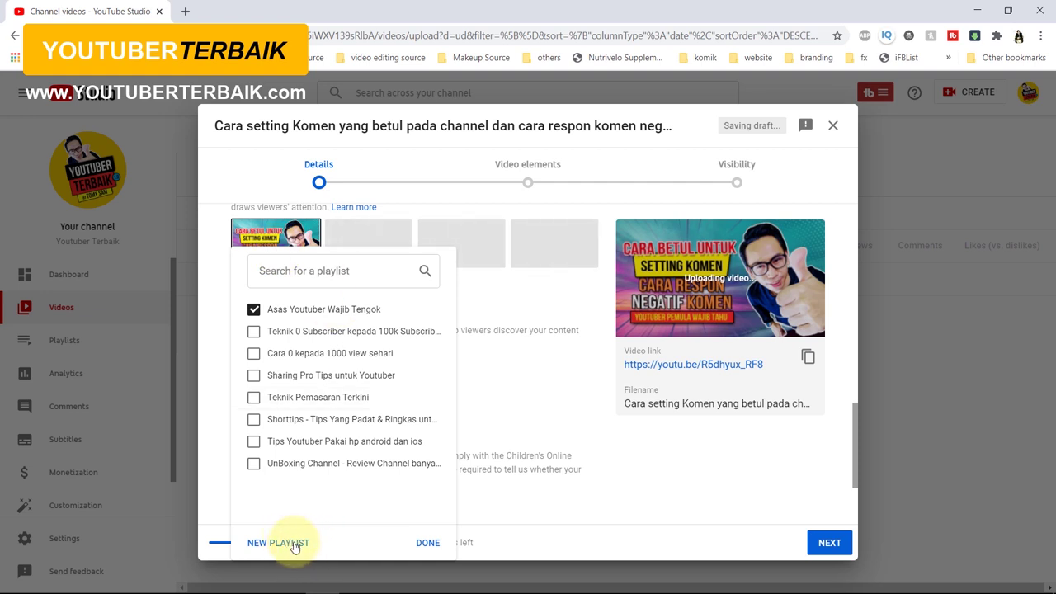
pyautogui.click(216, 273)
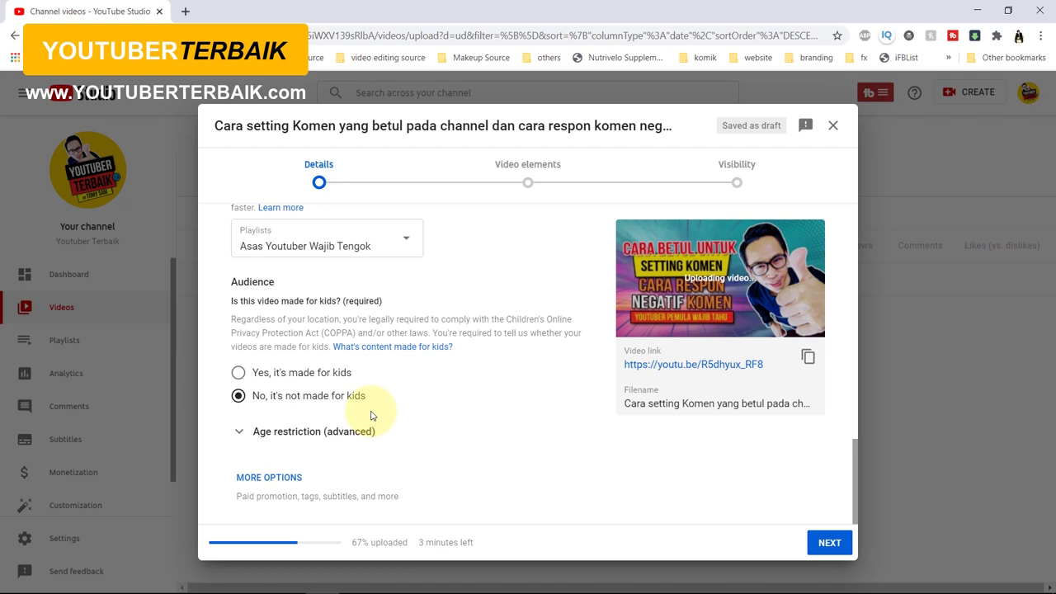
# Examine the advanced age restriction choices in the audience settings and collapse them again.
pyautogui.click(295, 432)
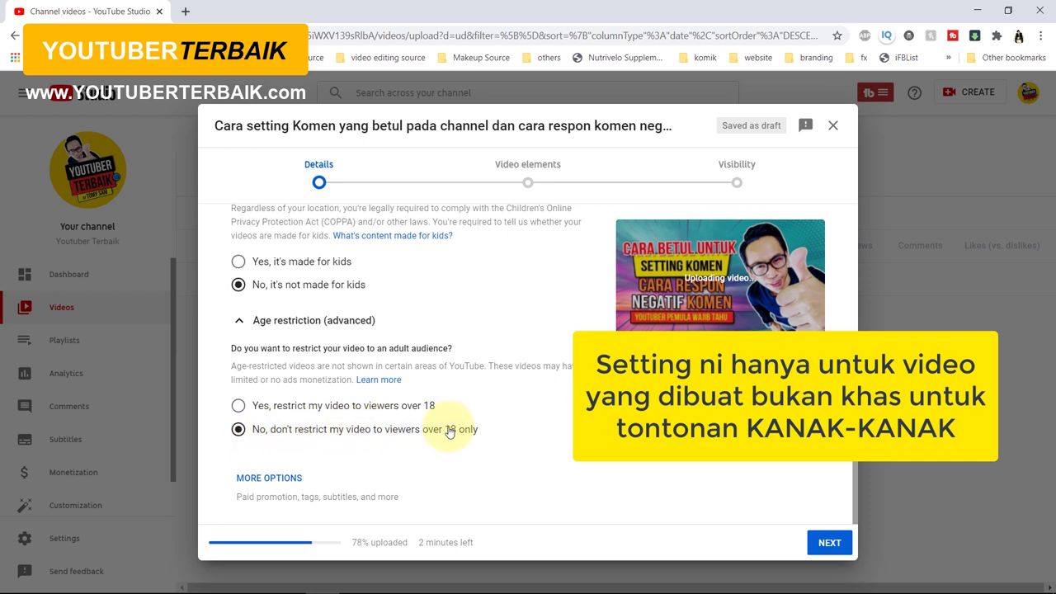
pyautogui.click(288, 321)
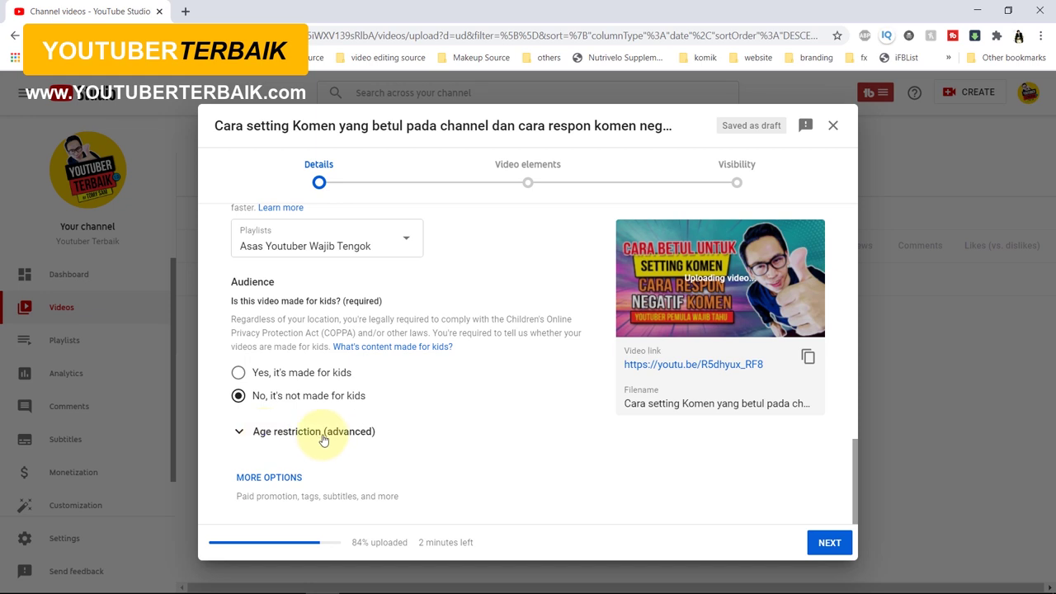
# Reveal the additional video options below the audience settings, as far as the paid promotion and tags sections.
pyautogui.click(278, 433)
pyautogui.click(285, 320)
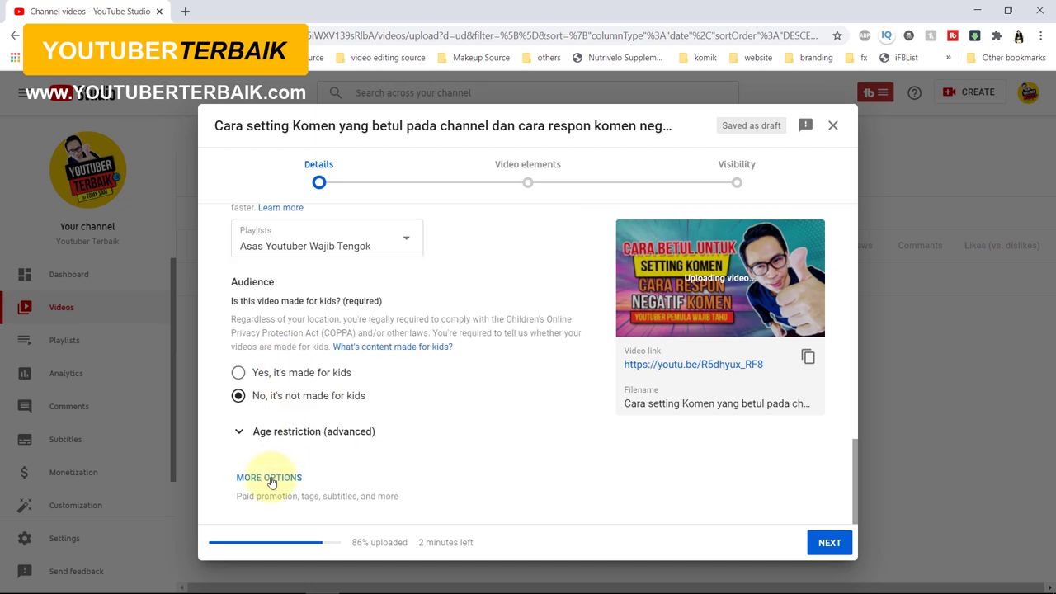
pyautogui.click(274, 480)
pyautogui.scroll(-3, 341, 478)
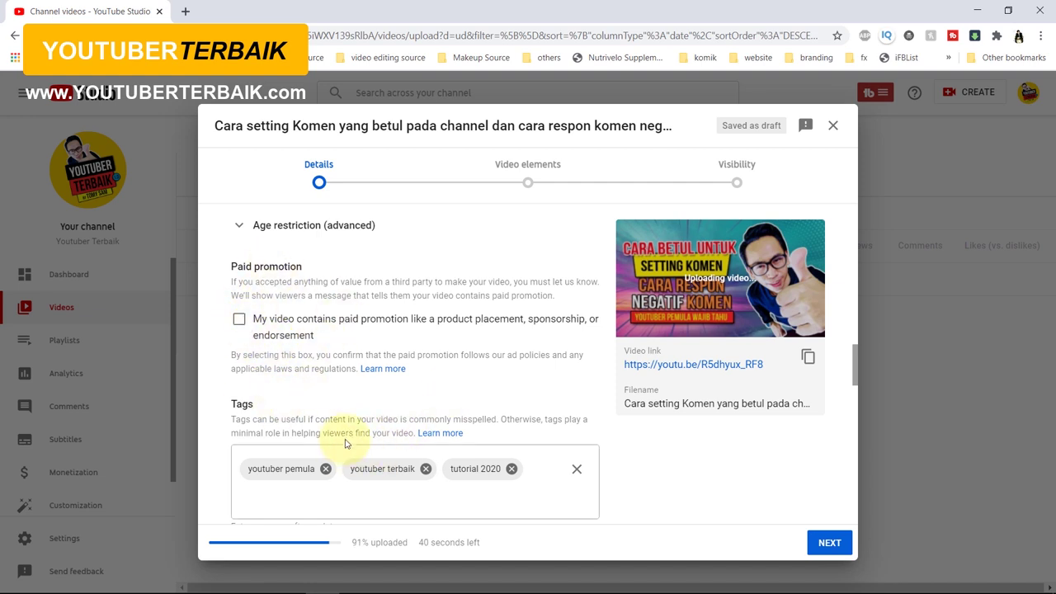
pyautogui.scroll(-2, 329, 396)
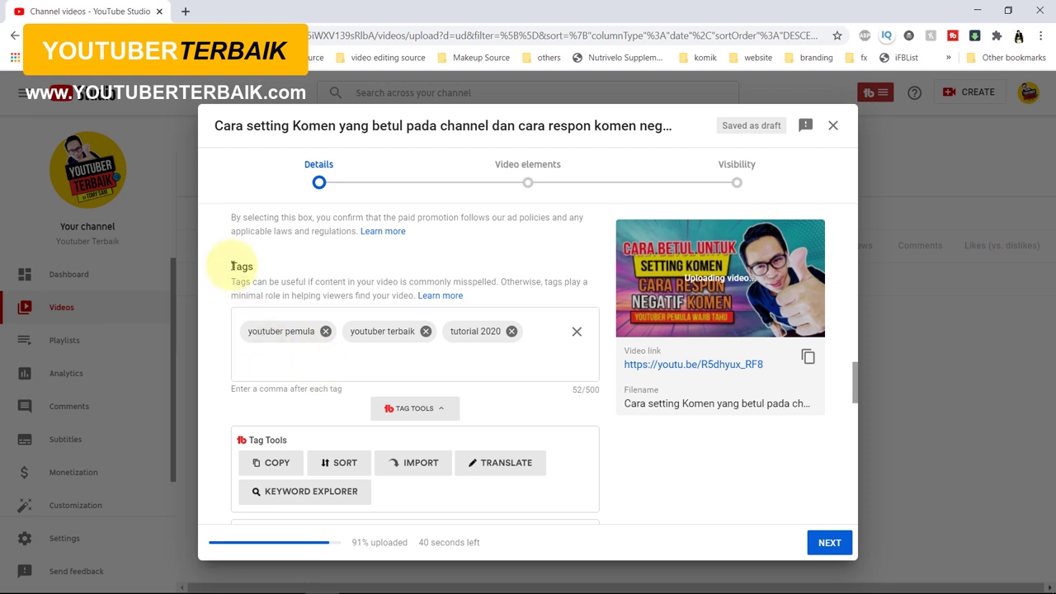
pyautogui.moveTo(267, 266); pyautogui.dragTo(270, 275)
# Replace the "tutorial 2020" tag with "tutorial youtube" and add the tags "cara setting video youtube" and "setting video youtube".
pyautogui.click(311, 357)
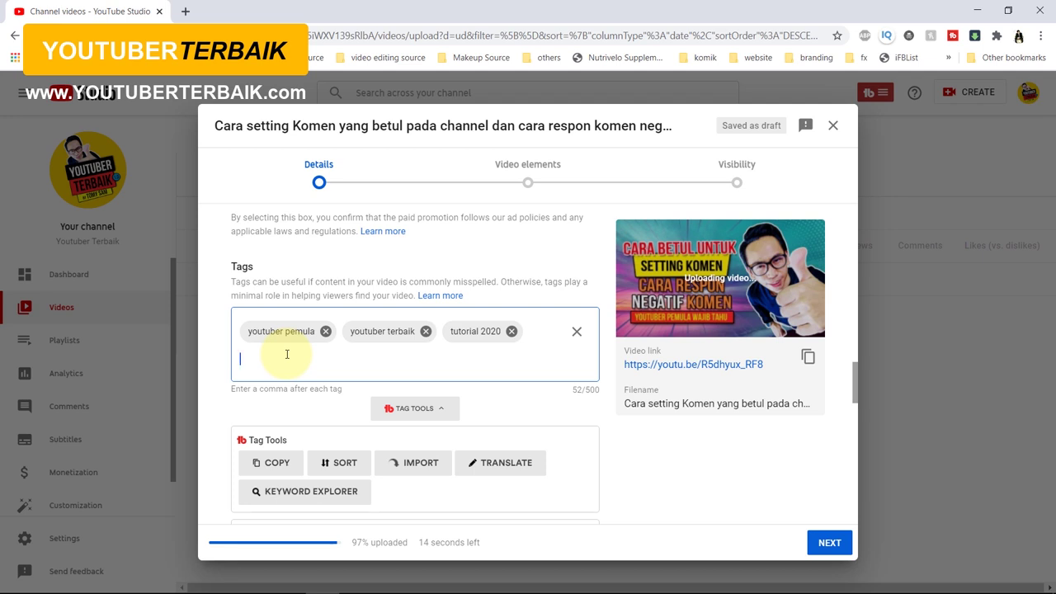
pyautogui.press('BackSpace')
pyautogui.write('setting')
pyautogui.hotkey('ctrl', 'a')
pyautogui.press('BackSpace')
pyautogui.click(462, 331)
pyautogui.write('tutorial')
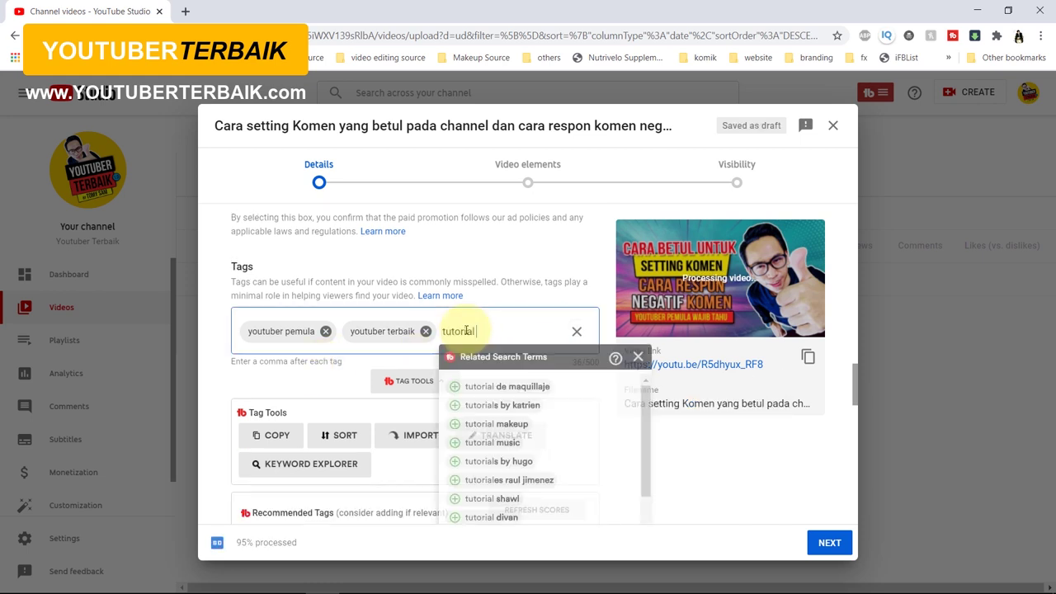
pyautogui.write(' youtube,cara setting')
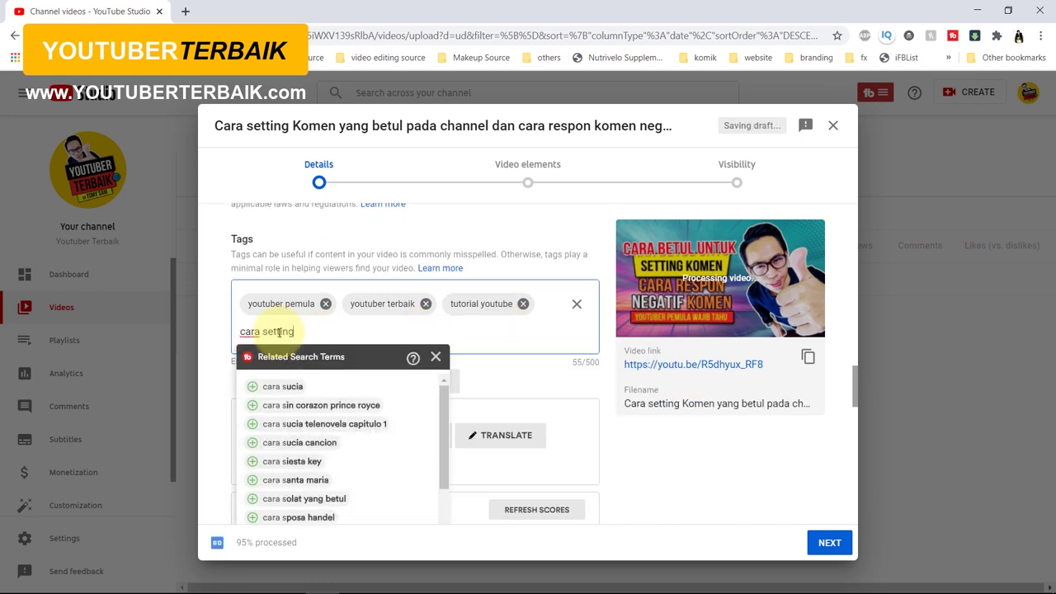
pyautogui.write(' video youtube,setting video youtube,')
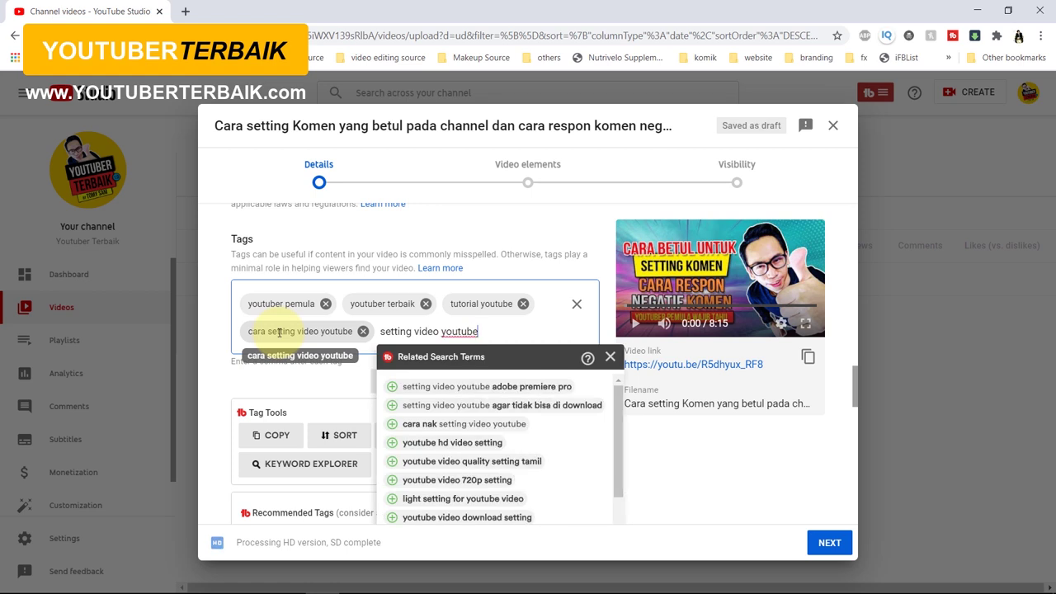
# Add the recommended tags "tips youtube", "tutorial youtuber pemula", "cara mengaktifkan komentar youtube", "cara menahan komentar spam", "komentar spam" and "komentar spam di youtube".
pyautogui.scroll(-1, 402, 385)
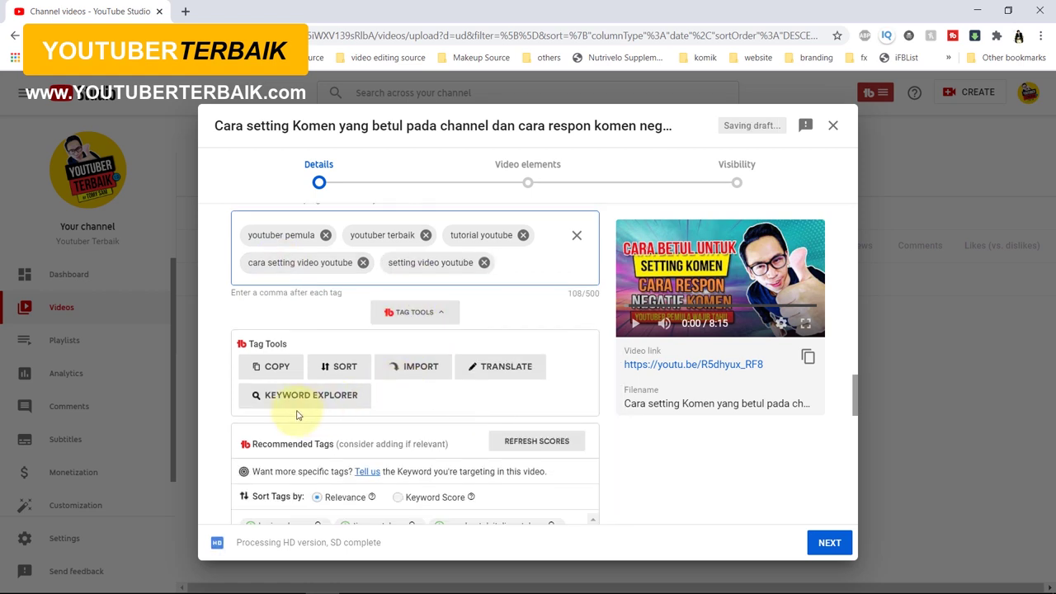
pyautogui.scroll(-3, 275, 344)
pyautogui.scroll(-2, 285, 377)
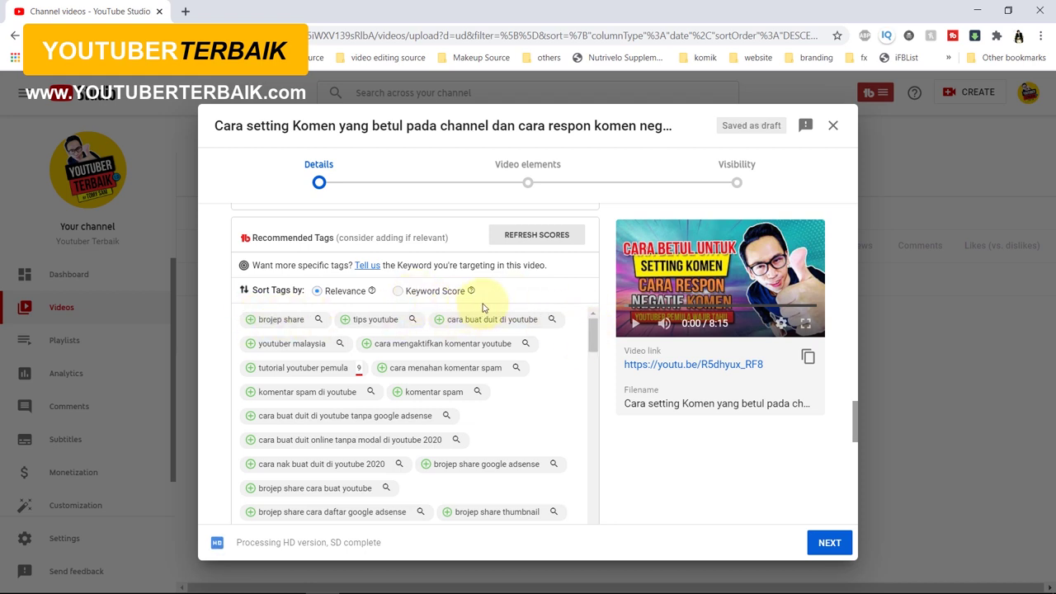
pyautogui.click(345, 320)
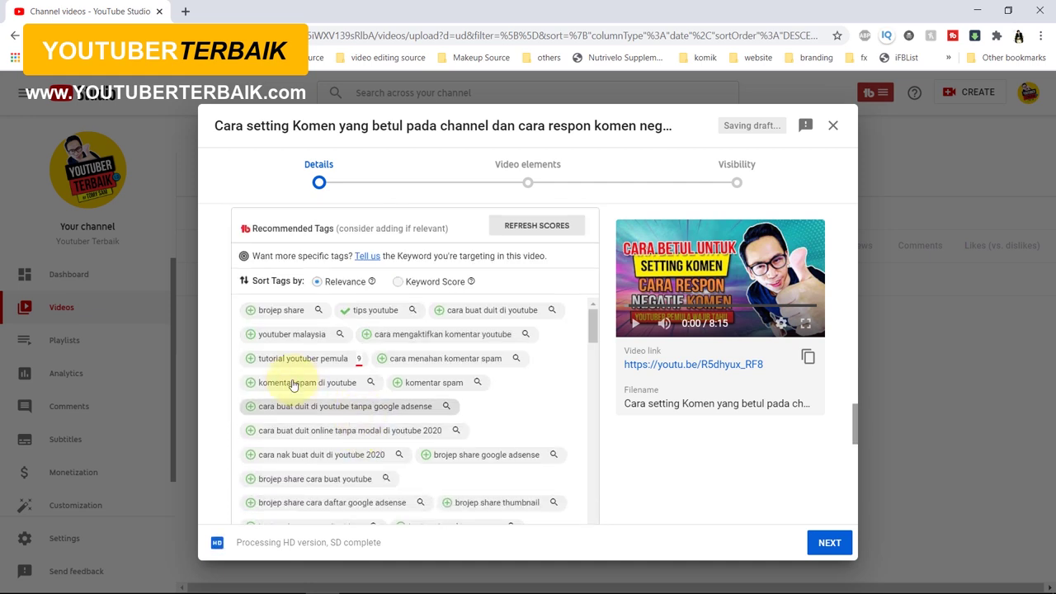
# Look through the caption certification and video language choices, keeping Malay as the video language.
pyautogui.scroll(-3, 574, 467)
pyautogui.scroll(-1, 569, 466)
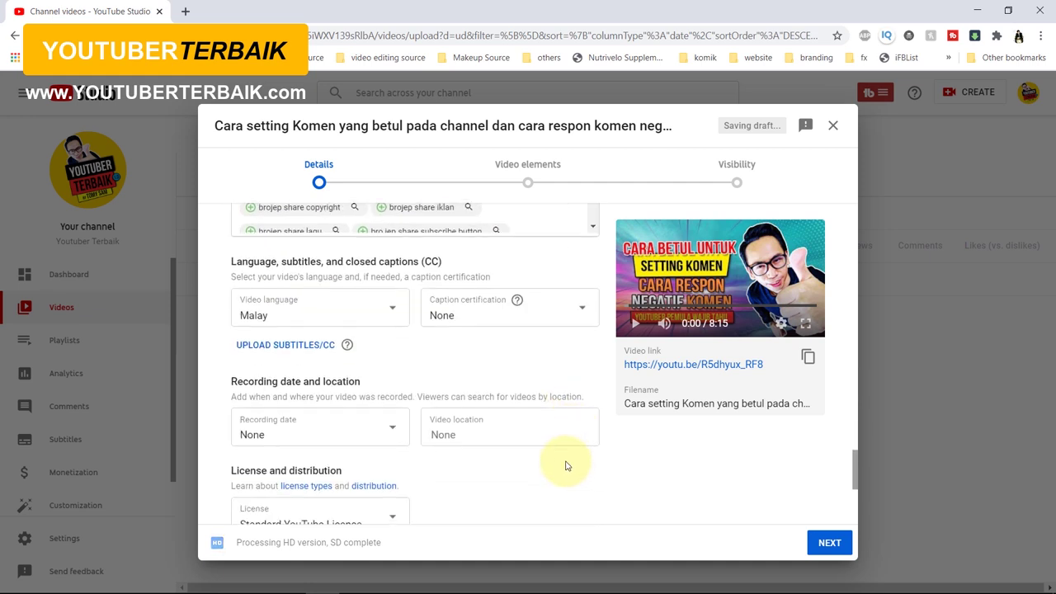
pyautogui.scroll(1, 359, 248)
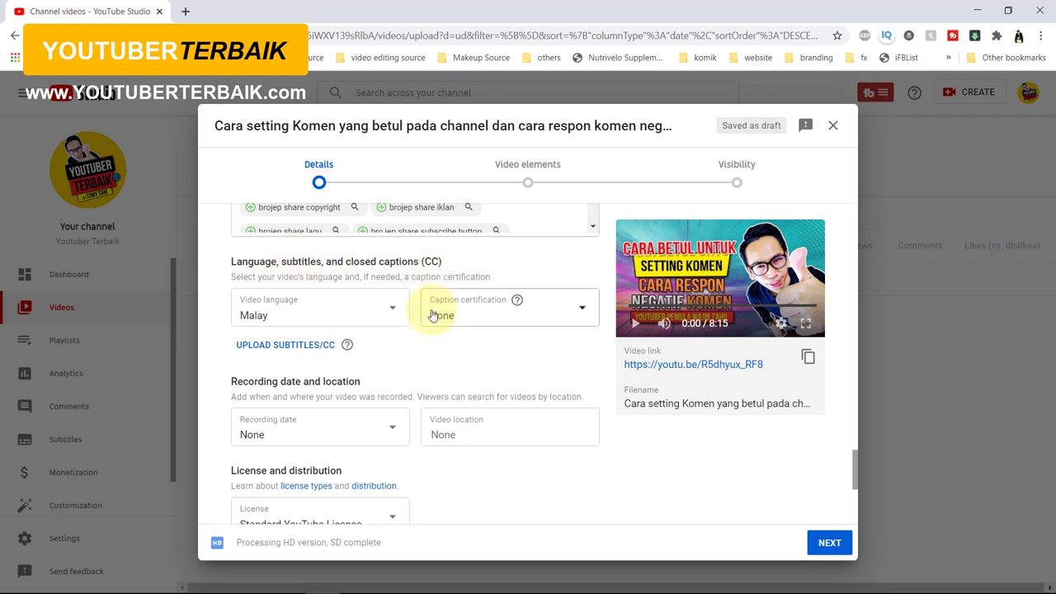
pyautogui.click(528, 306)
pyautogui.click(346, 323)
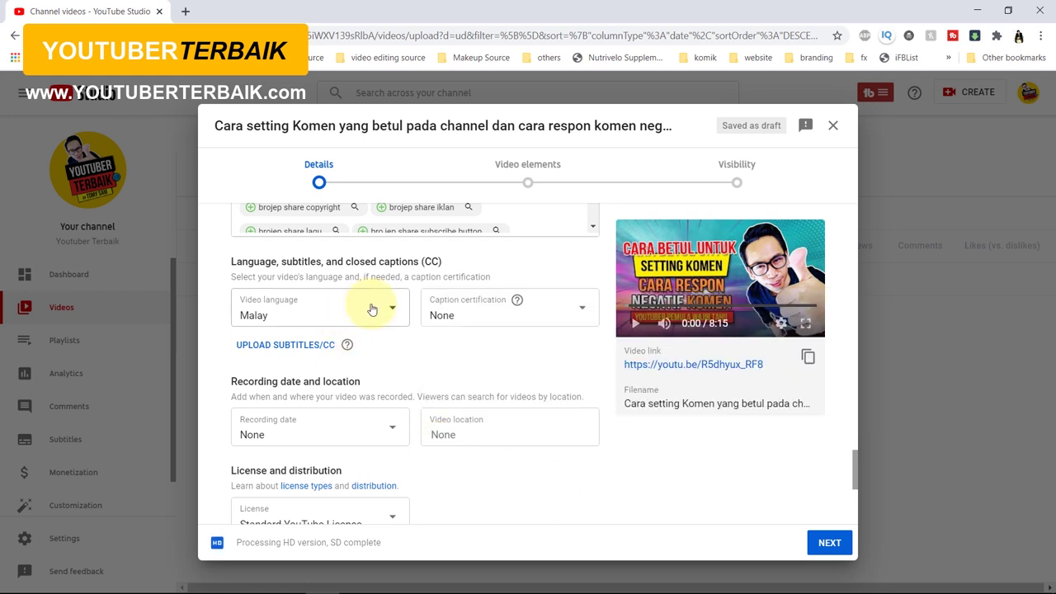
pyautogui.click(278, 325)
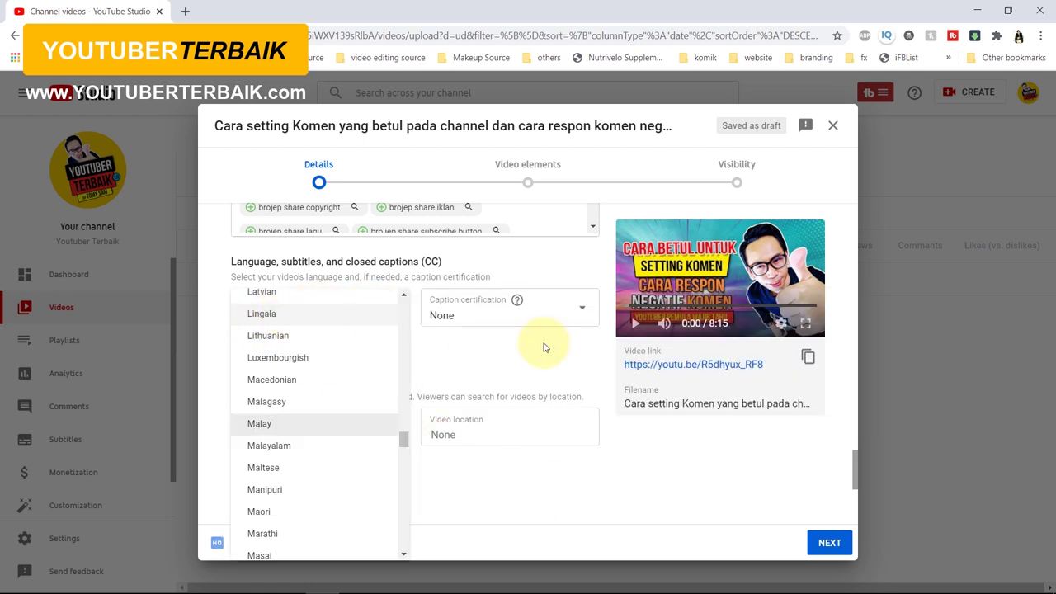
pyautogui.click(623, 475)
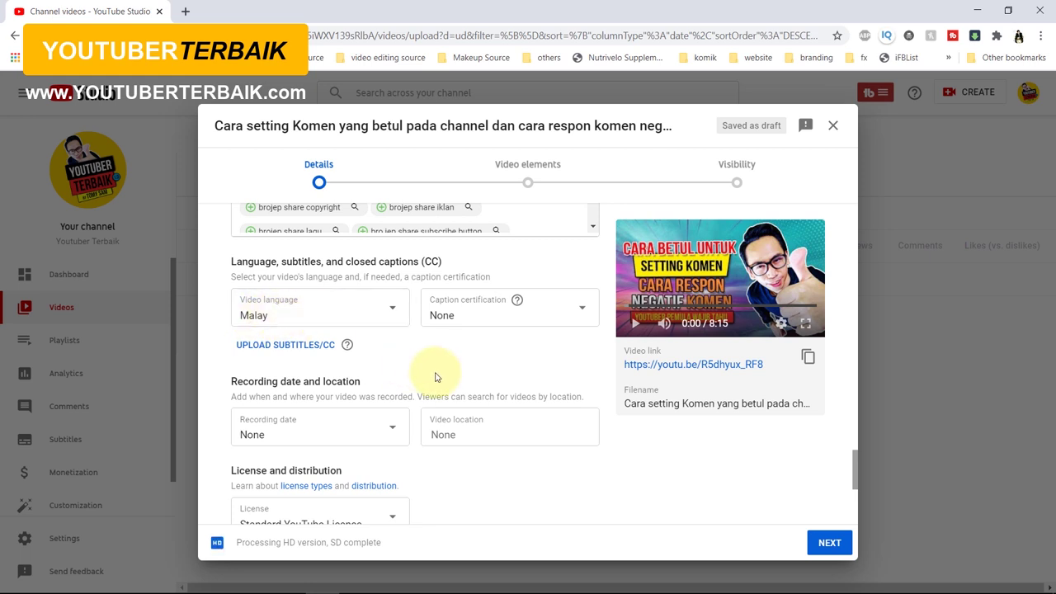
# Set the recording date to Oct 8, 2020 and the video location to Malaysia.
pyautogui.click(284, 433)
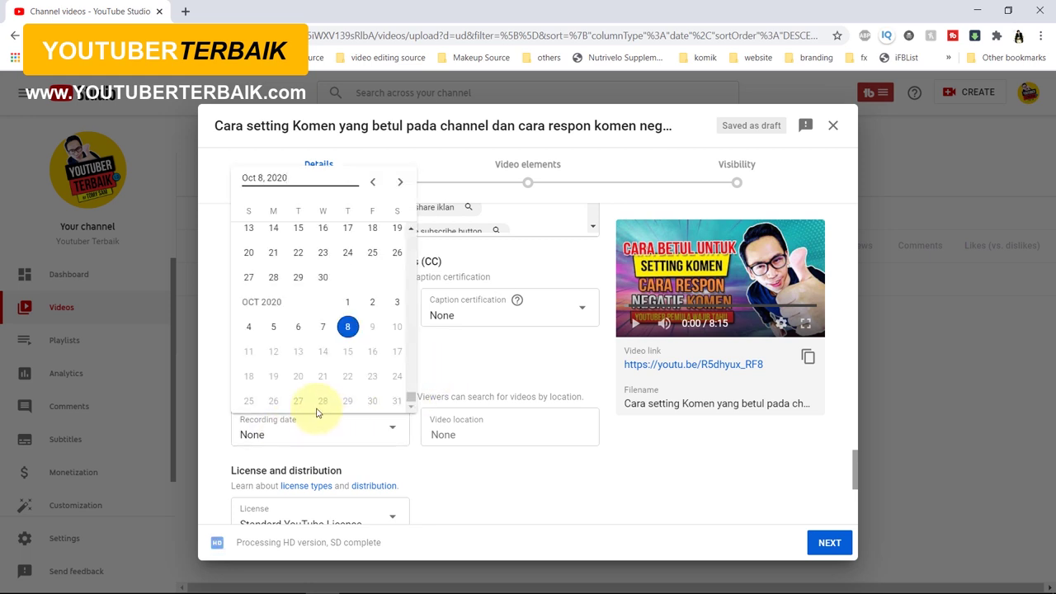
pyautogui.click(347, 328)
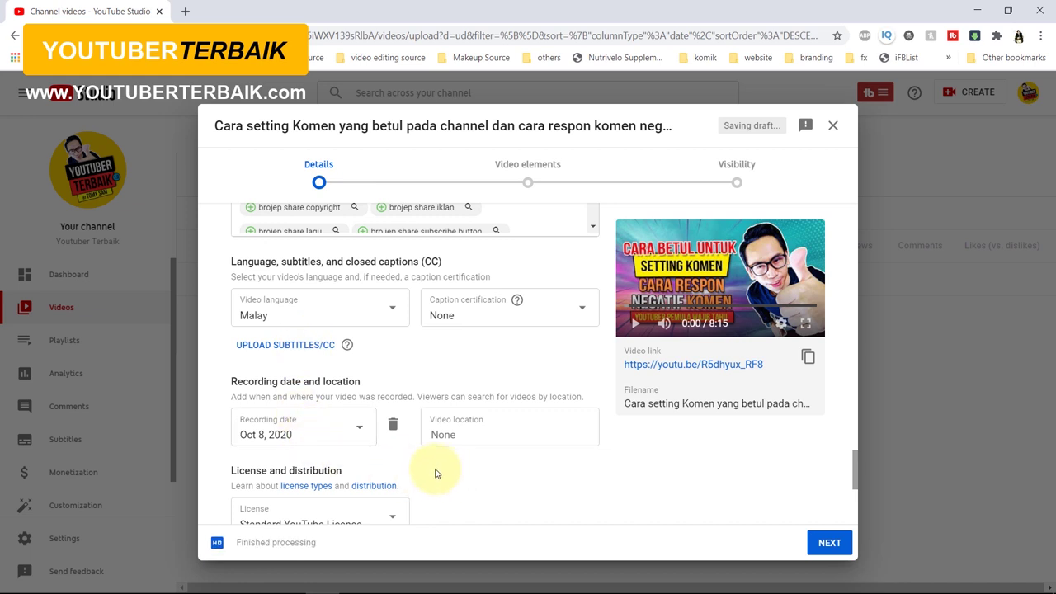
pyautogui.scroll(-2, 436, 474)
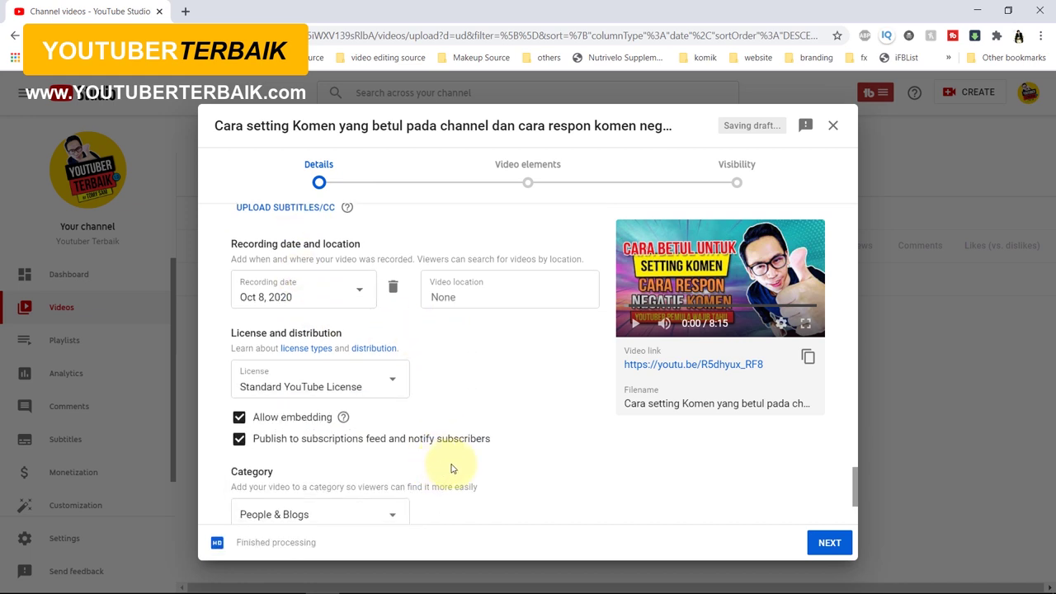
pyautogui.click(467, 291)
pyautogui.write('malaysia')
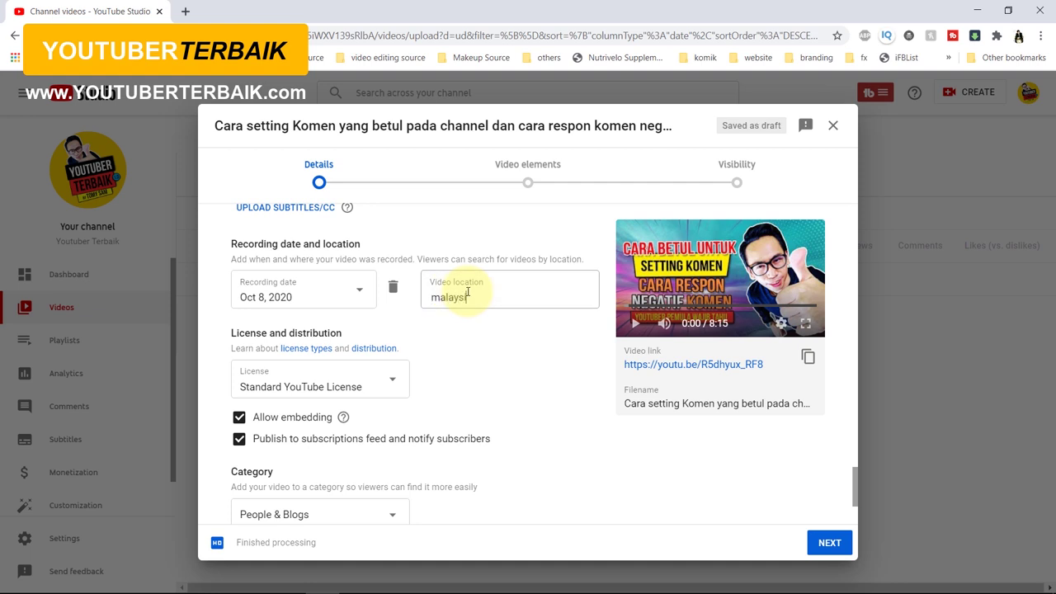
pyautogui.click(449, 349)
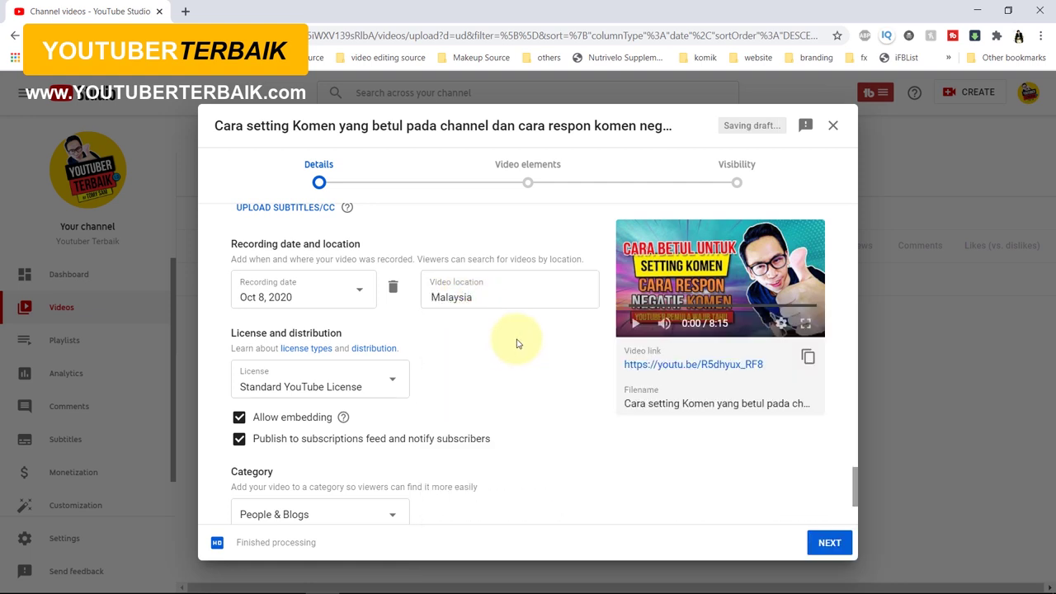
pyautogui.click(463, 300)
pyautogui.click(447, 287)
pyautogui.click(456, 303)
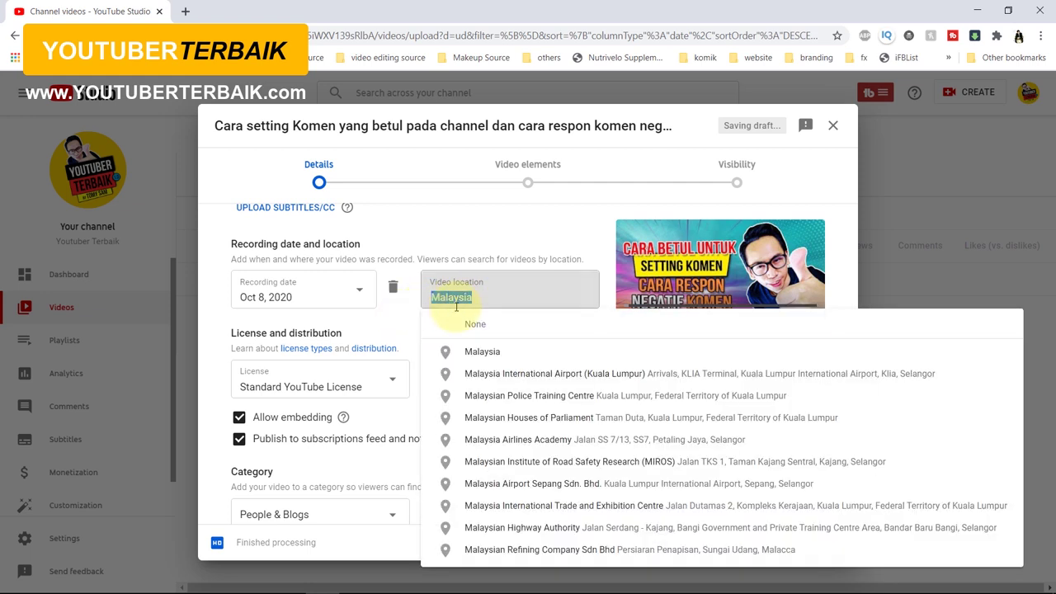
pyautogui.click(559, 234)
# Review the entered tags and the hashtags at the end of the video description.
pyautogui.scroll(15, 541, 355)
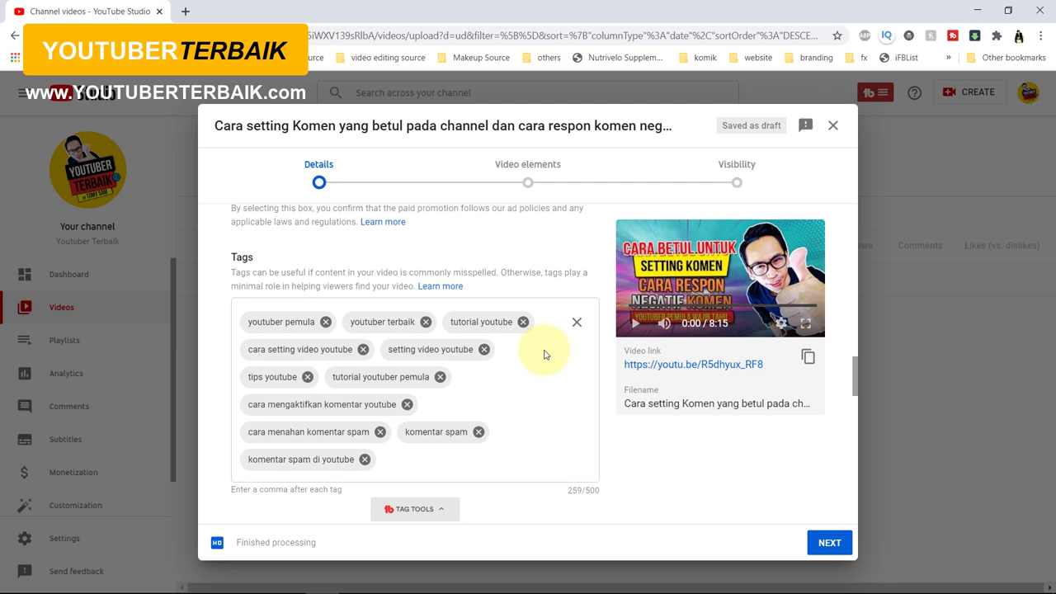
pyautogui.scroll(8, 540, 352)
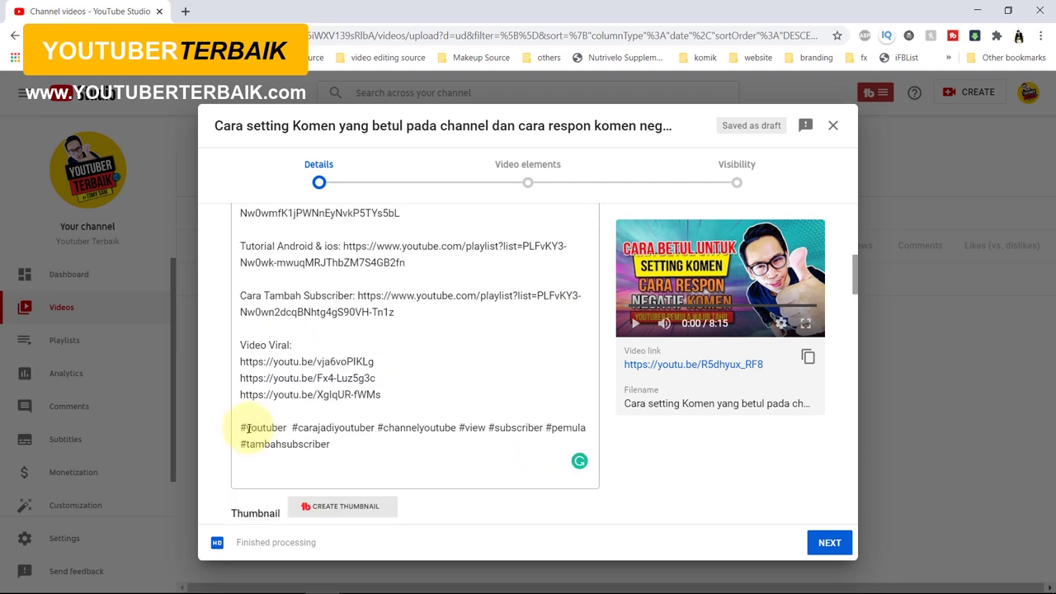
pyautogui.click(239, 427)
pyautogui.hotkey('ctrl', 'a')
pyautogui.click(332, 427)
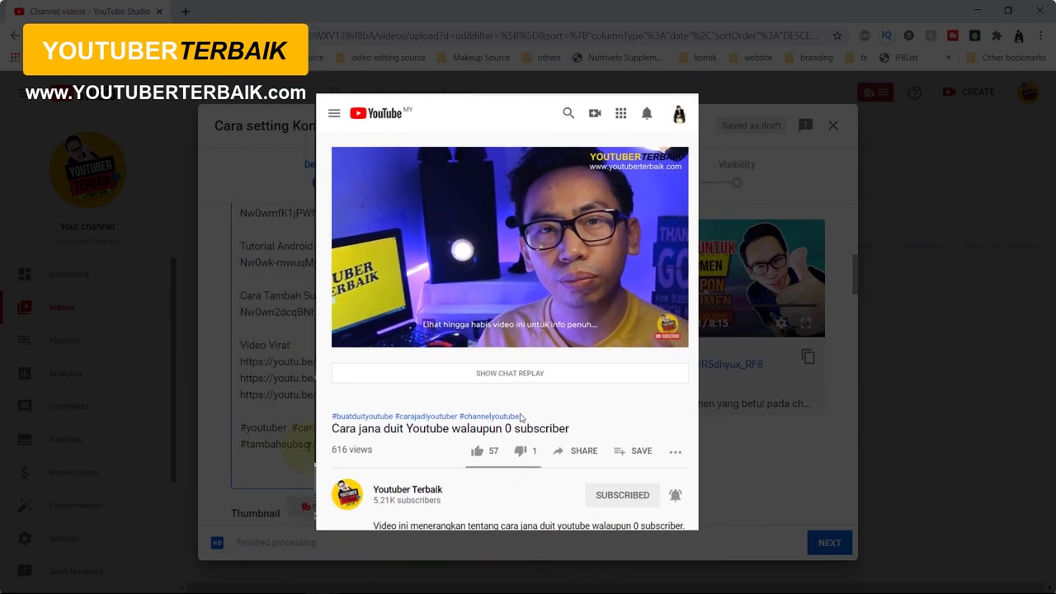
# Choose People & Blogs as the category and set comment visibility to hold potentially inappropriate comments for review.
pyautogui.moveTo(855, 275); pyautogui.dragTo(854, 480)
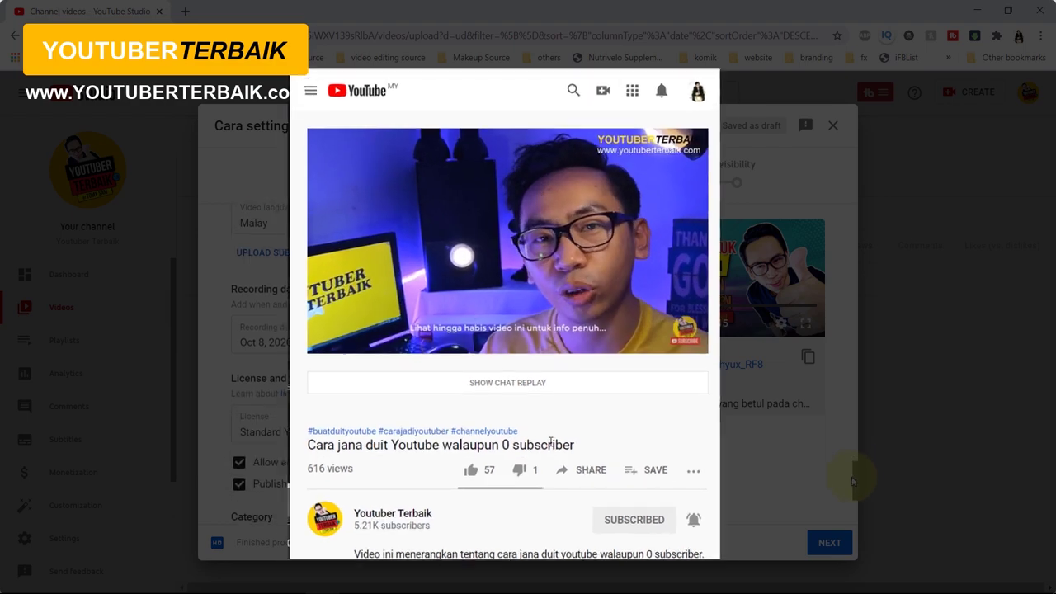
pyautogui.scroll(-2, 471, 343)
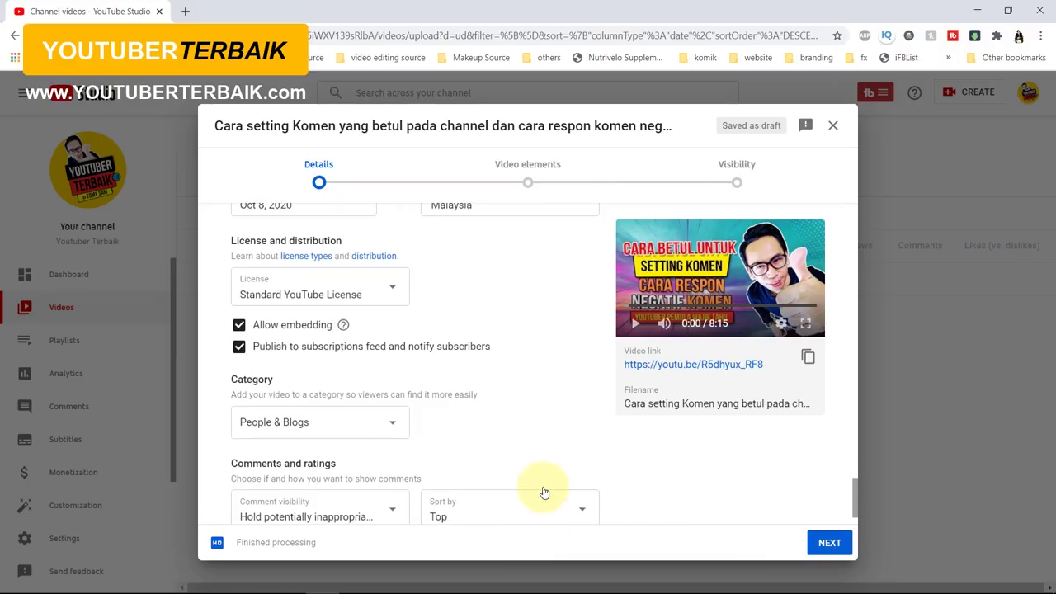
pyautogui.scroll(-1, 401, 459)
pyautogui.click(391, 377)
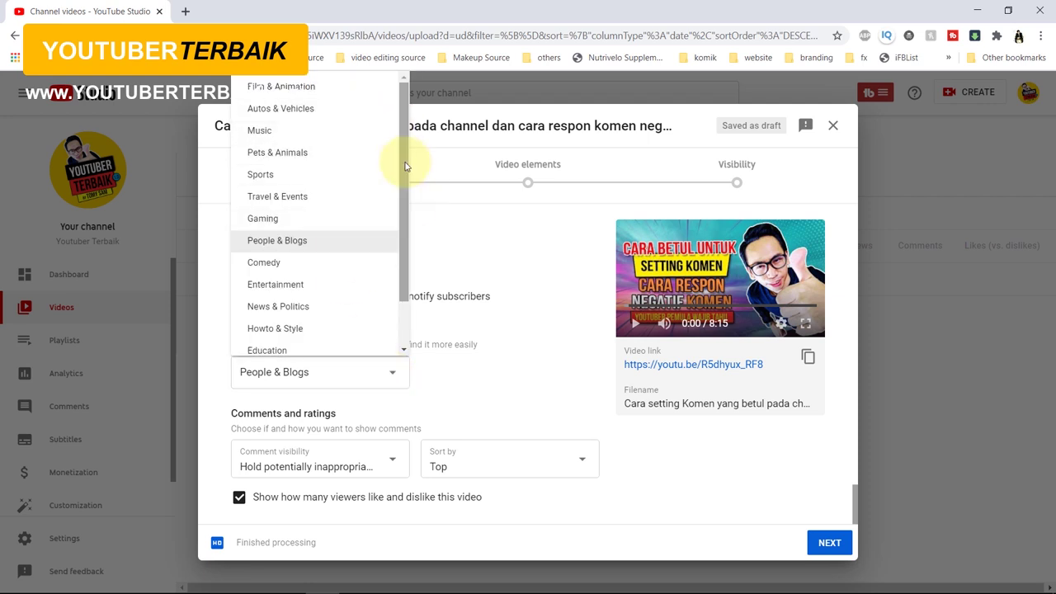
pyautogui.moveTo(405, 171)
pyautogui.mouseDown()
pyautogui.moveTo(407, 210)
pyautogui.moveTo(406, 153)
pyautogui.mouseUp()
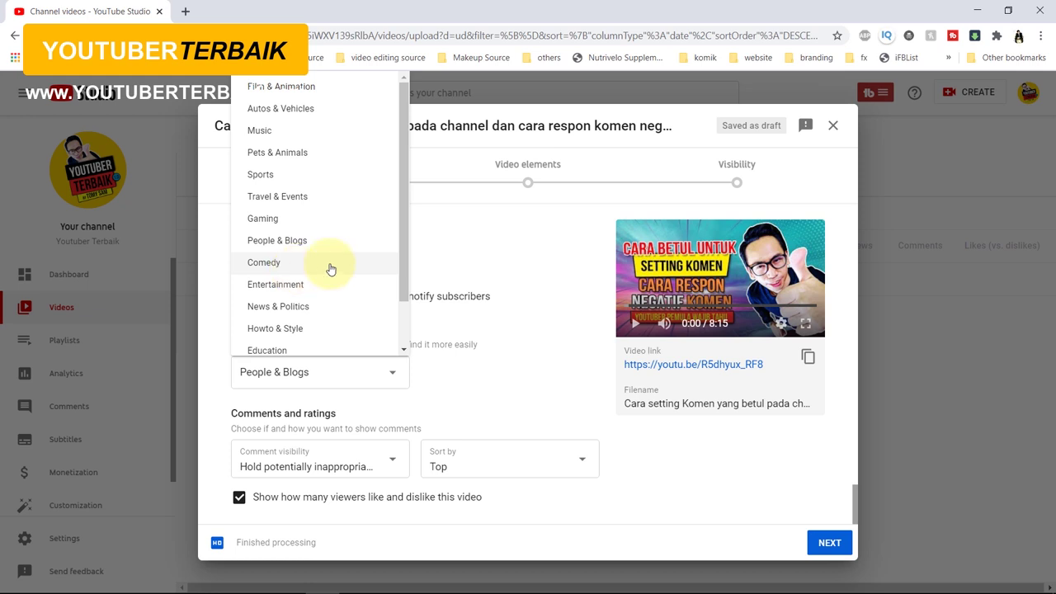
pyautogui.click(303, 241)
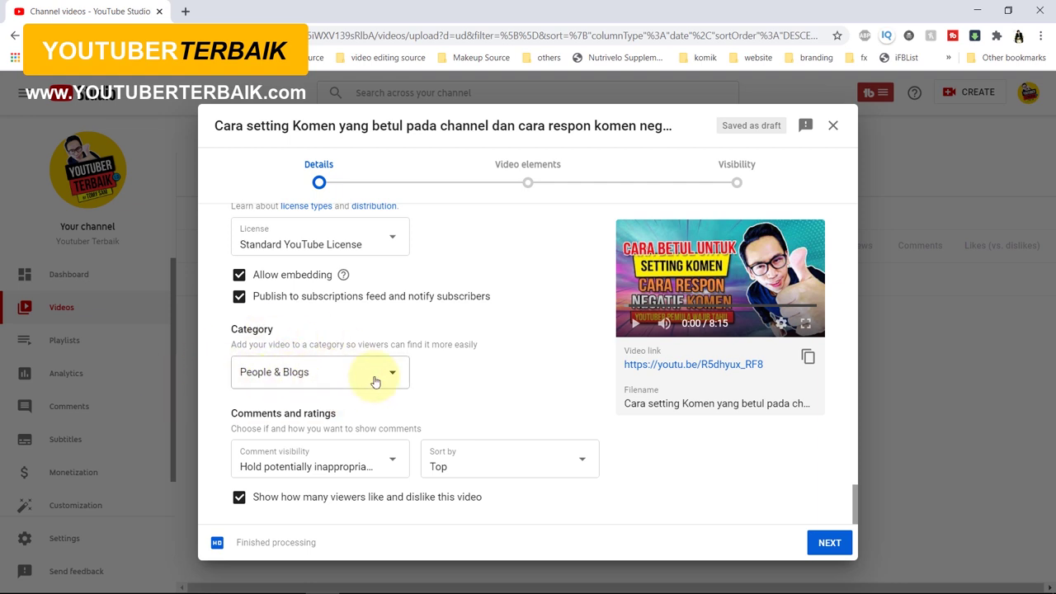
pyautogui.click(381, 464)
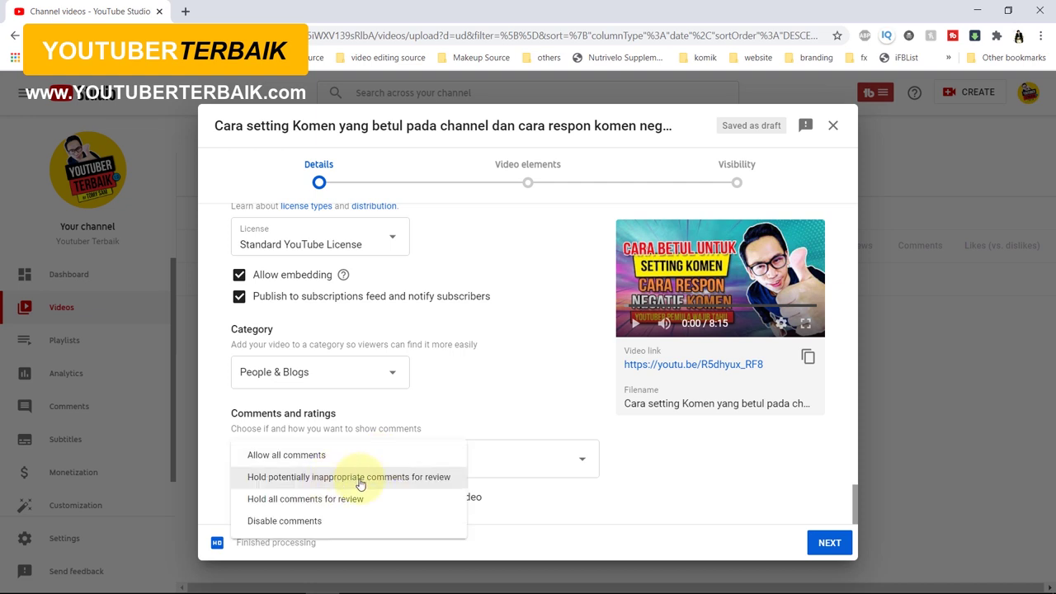
pyautogui.click(388, 477)
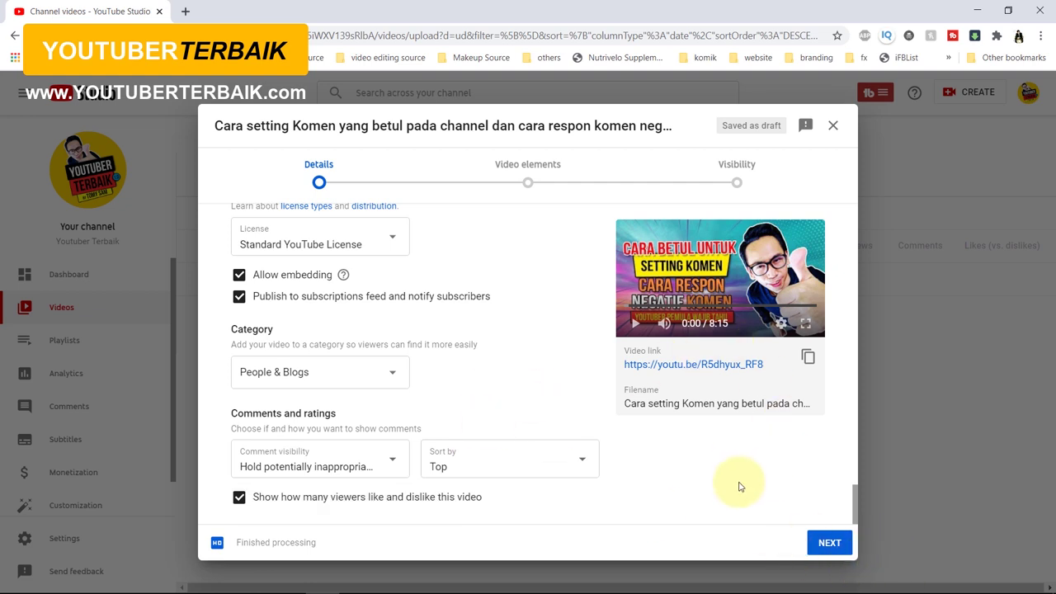
# Proceed to the video elements stage, check the processing status, and open the end screen editor.
pyautogui.click(830, 542)
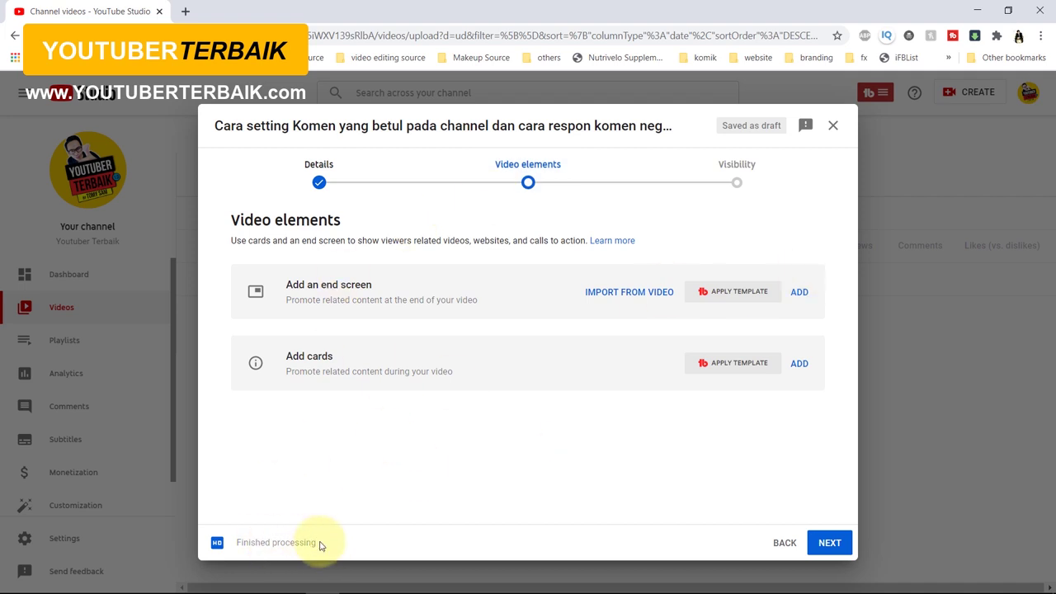
pyautogui.moveTo(325, 547); pyautogui.dragTo(235, 546)
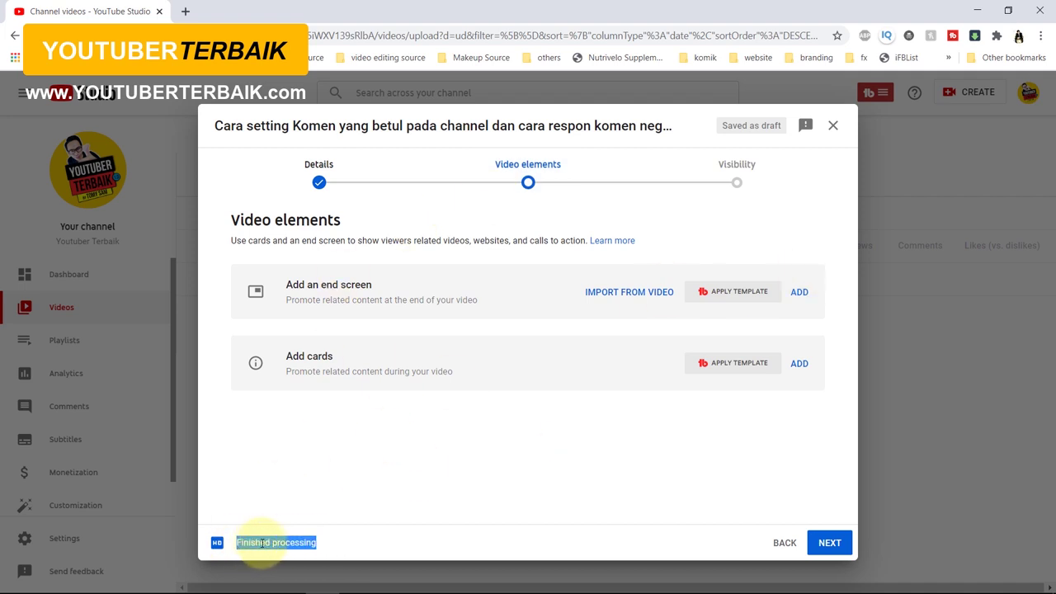
pyautogui.click(548, 466)
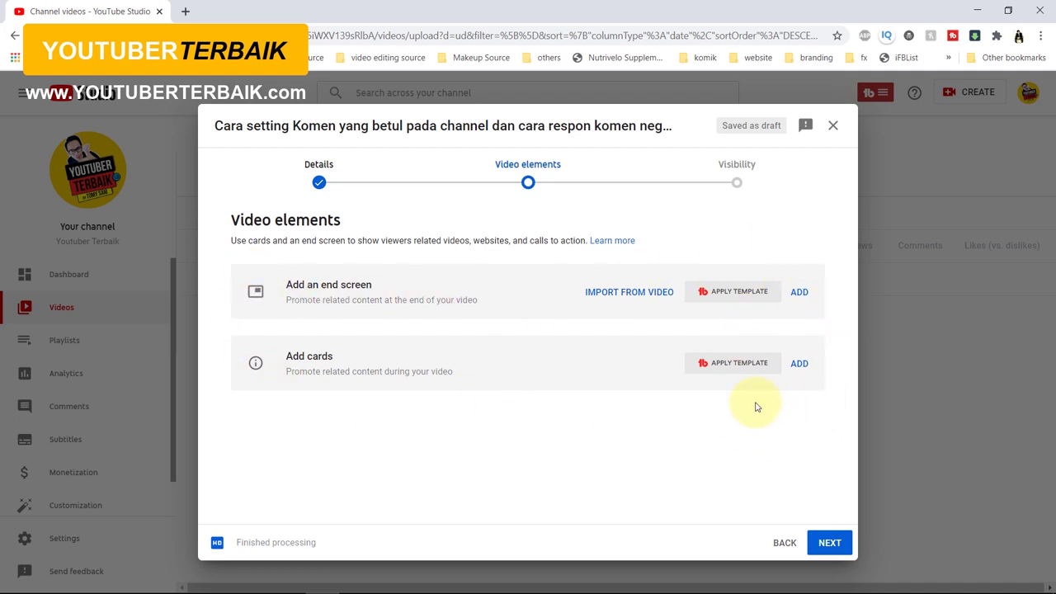
pyautogui.click(801, 297)
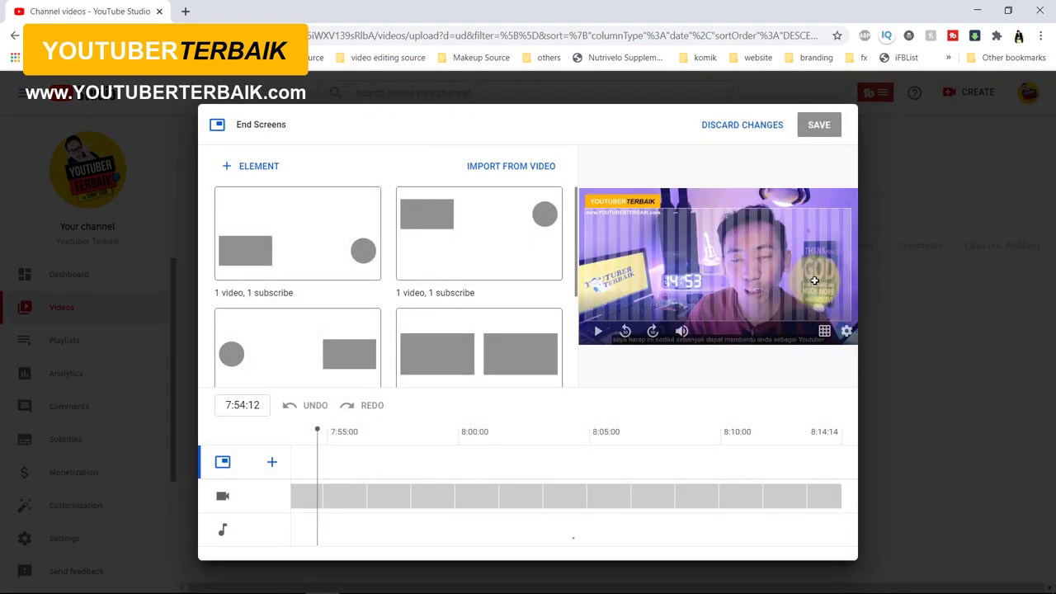
# Scrub the end screen timeline to find where the outro begins, and import the end screen elements from the latest video.
pyautogui.click(579, 435)
pyautogui.click(578, 435)
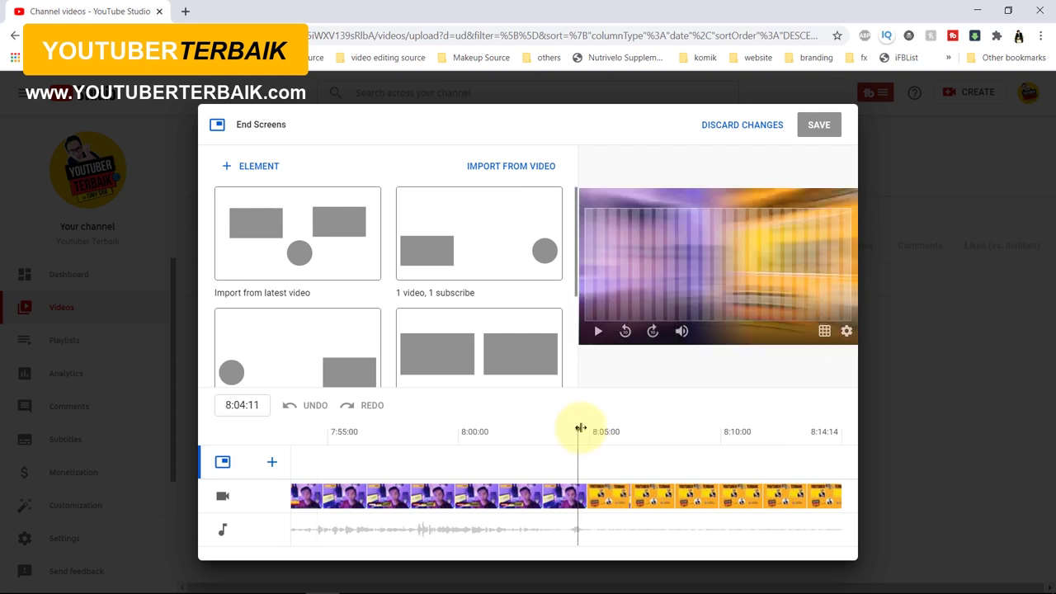
pyautogui.click(583, 434)
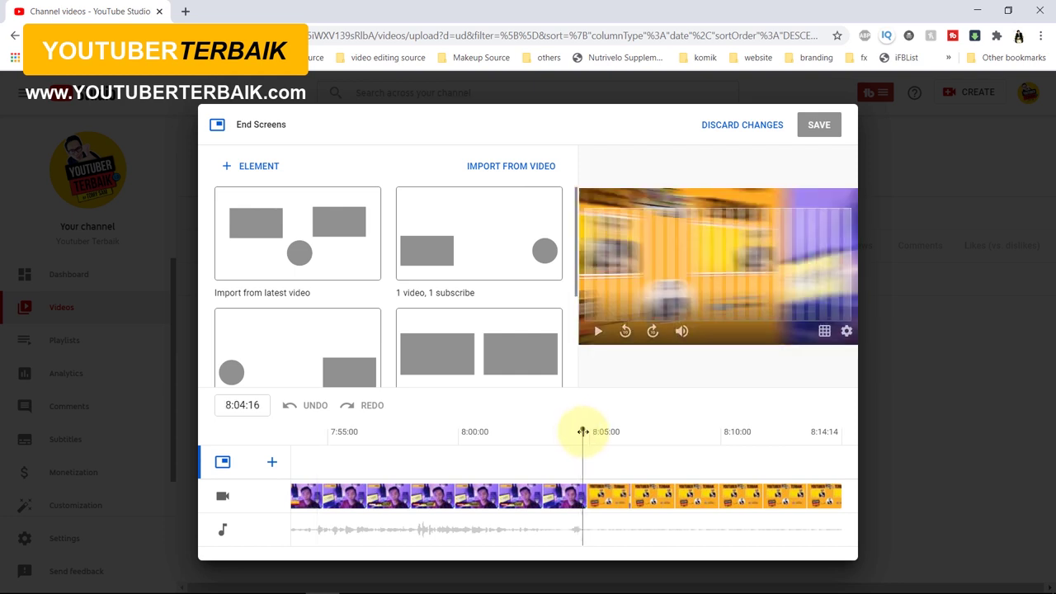
pyautogui.moveTo(582, 430); pyautogui.dragTo(822, 430)
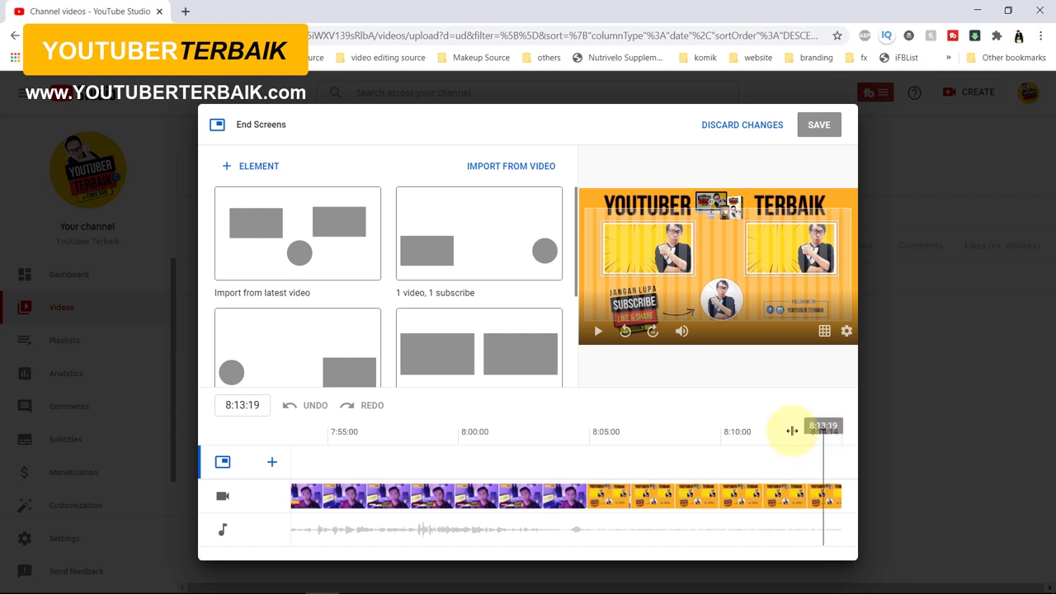
pyautogui.click(587, 433)
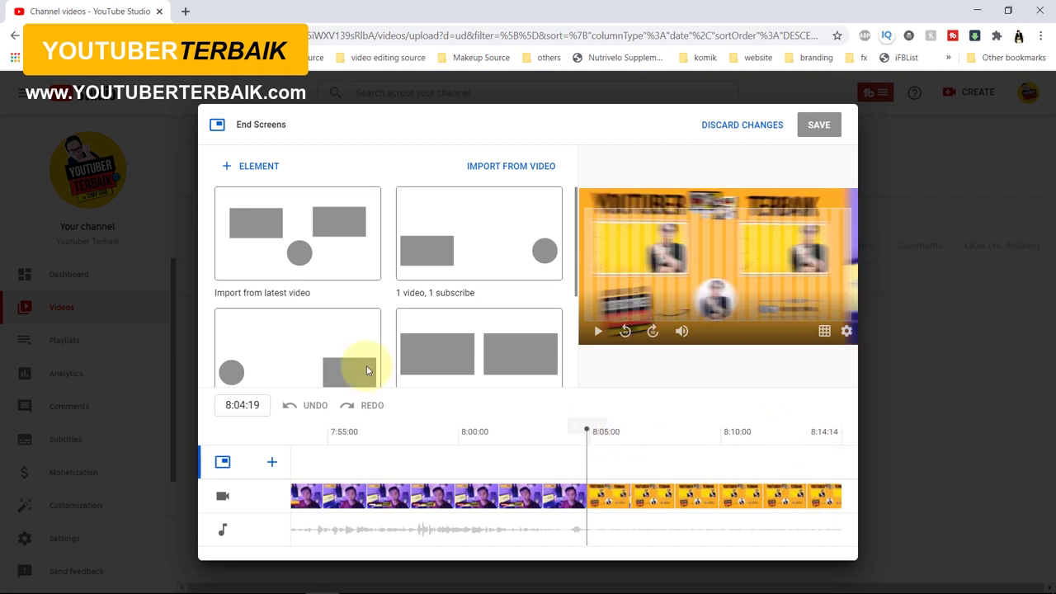
pyautogui.click(332, 232)
# Set the end screen's video element to the specific video "Cara saya mendapatkan 1000 subscriber pertama".
pyautogui.click(584, 218)
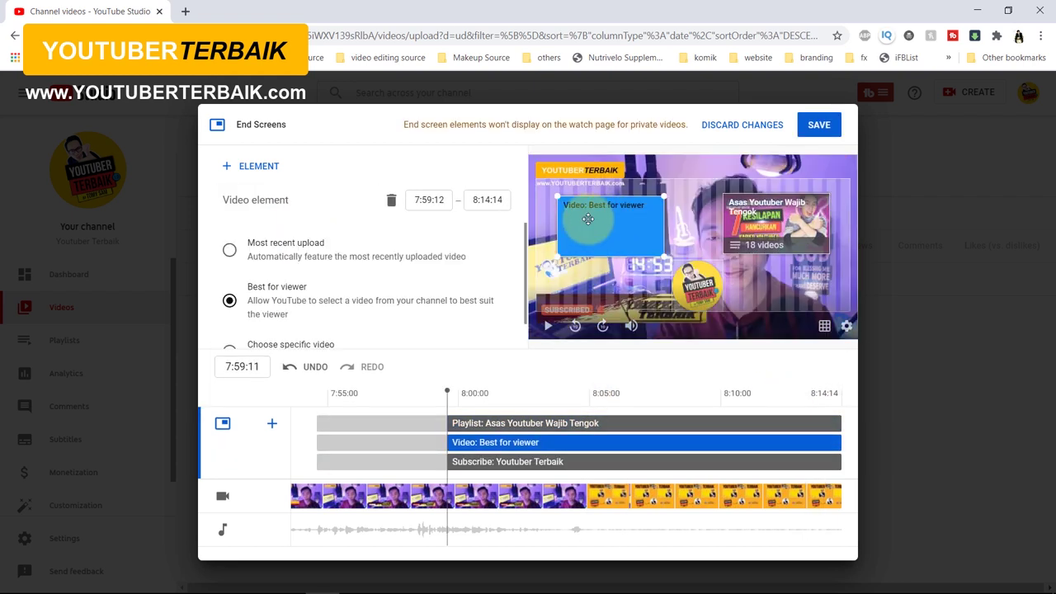
pyautogui.scroll(-1, 293, 341)
pyautogui.scroll(-1, 293, 341)
pyautogui.click(283, 326)
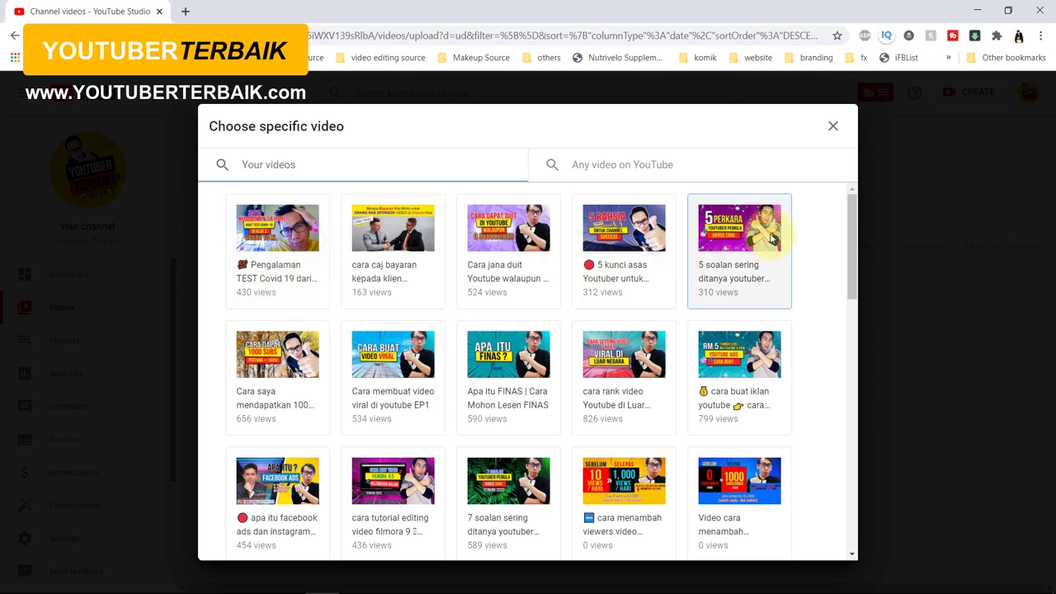
pyautogui.click(256, 362)
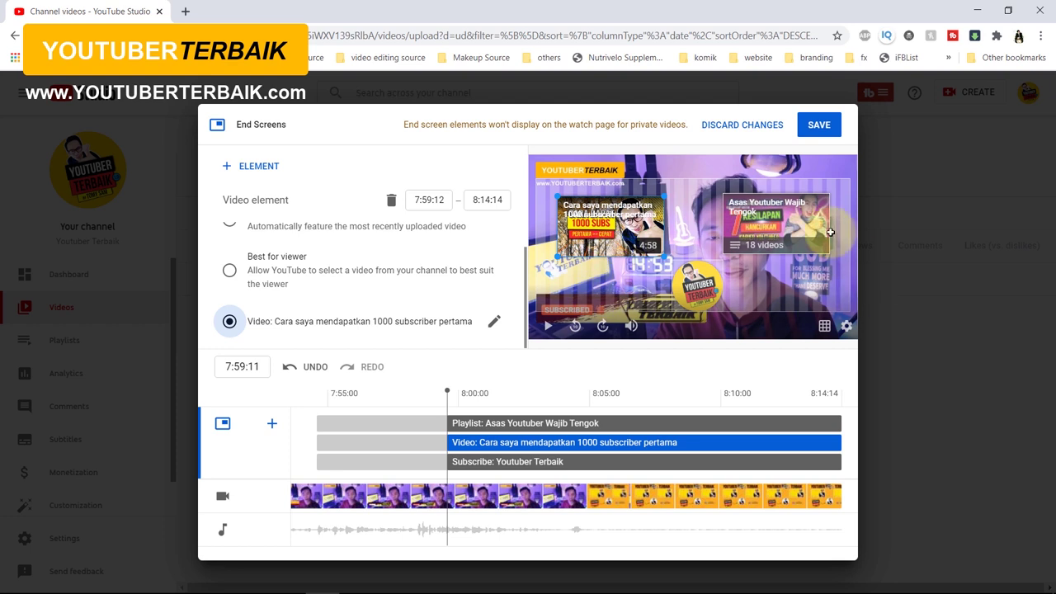
# Check the playlist and subscribe elements, and set the start of all three end screen elements to 8:04:10.
pyautogui.click(793, 219)
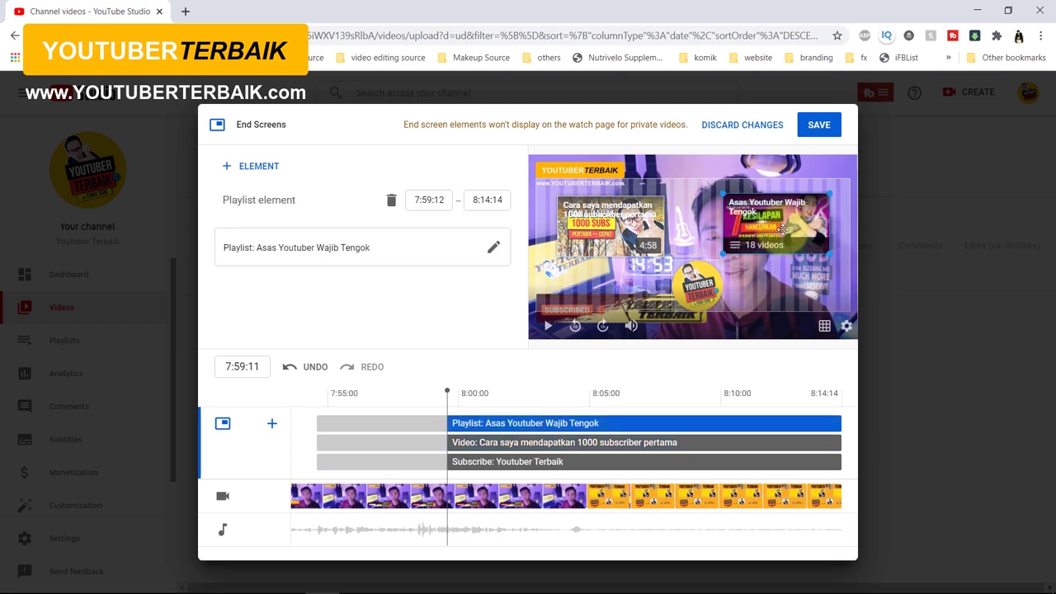
pyautogui.click(701, 297)
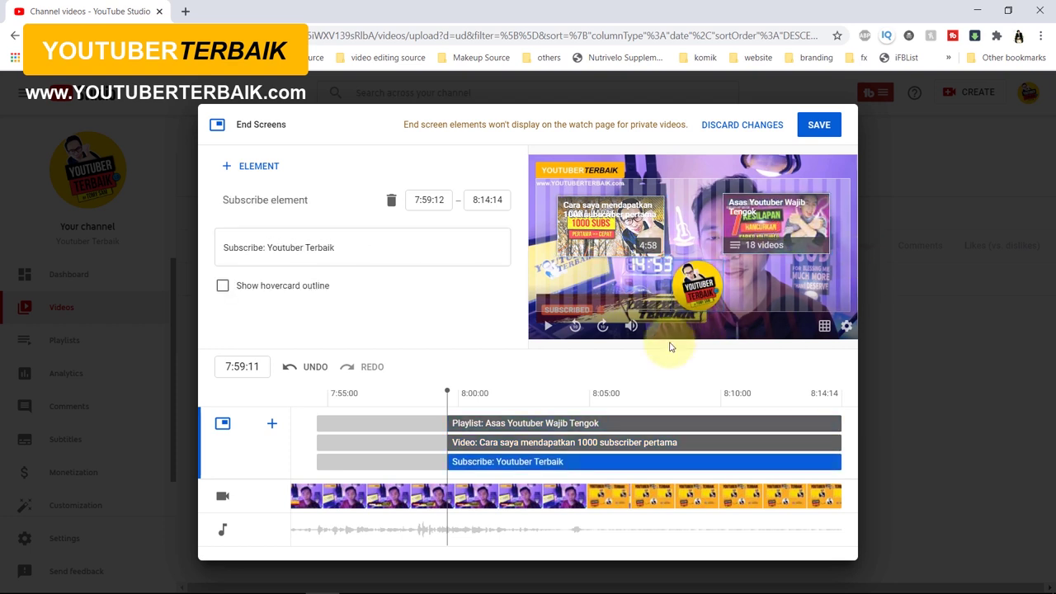
pyautogui.click(583, 400)
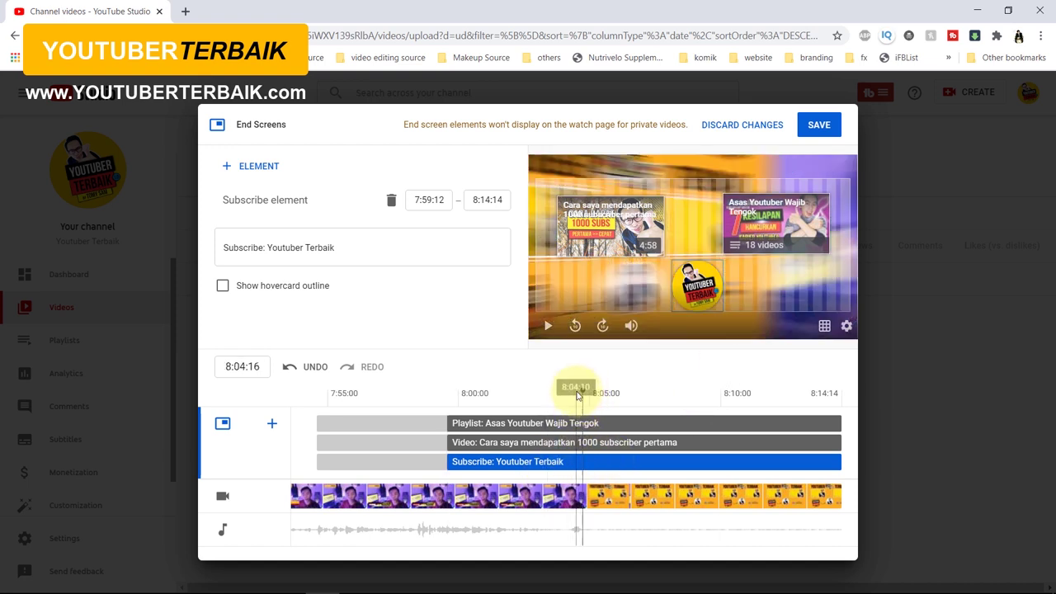
pyautogui.click(578, 394)
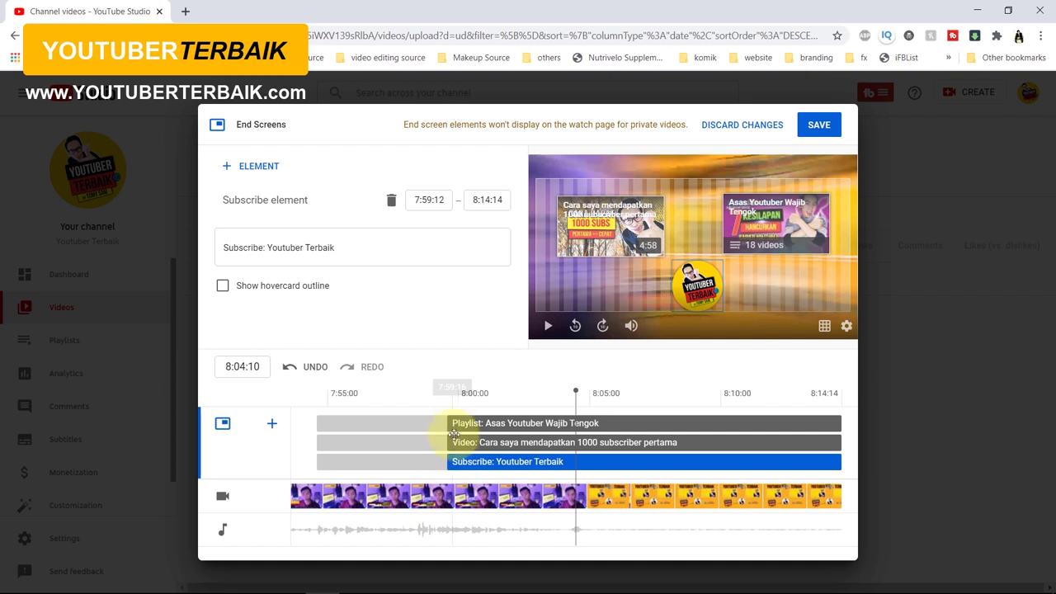
pyautogui.moveTo(445, 462); pyautogui.dragTo(569, 464)
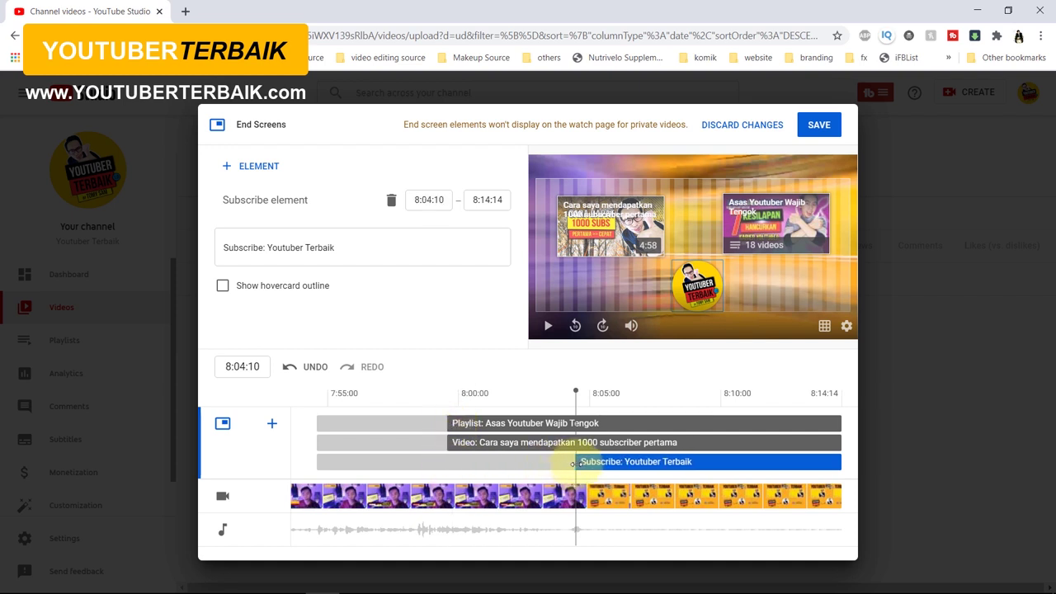
pyautogui.moveTo(446, 442); pyautogui.dragTo(575, 442)
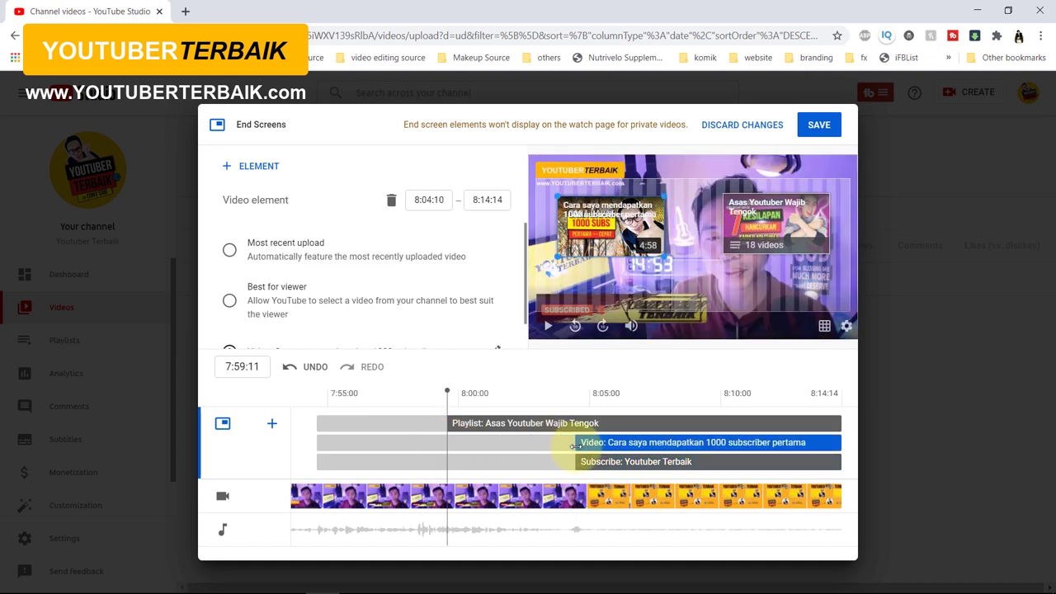
pyautogui.moveTo(445, 423); pyautogui.dragTo(572, 432)
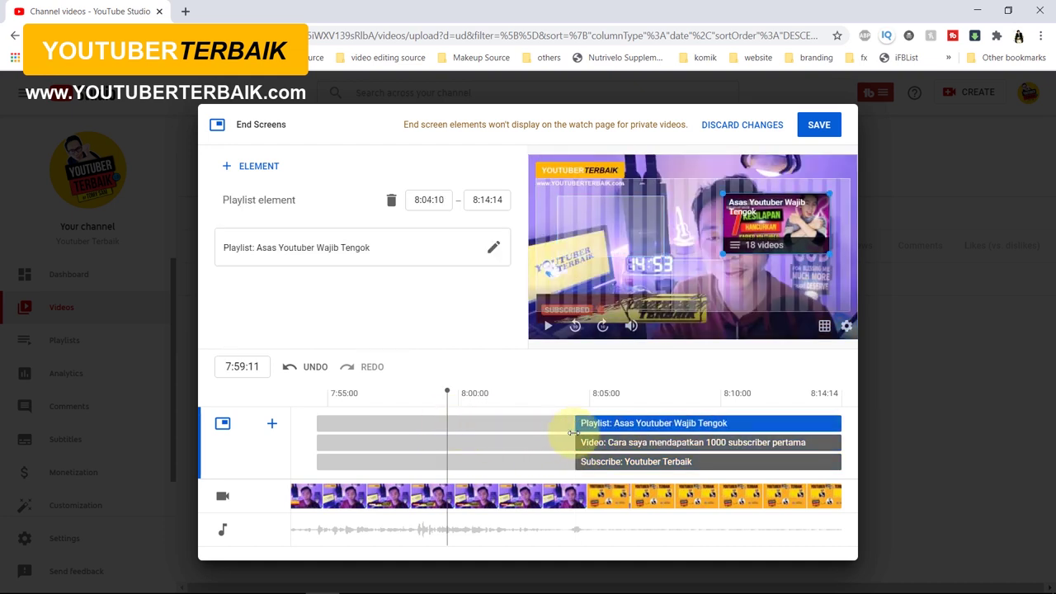
# Preview the end screen elements at several points of the outro and save the end screen.
pyautogui.click(822, 131)
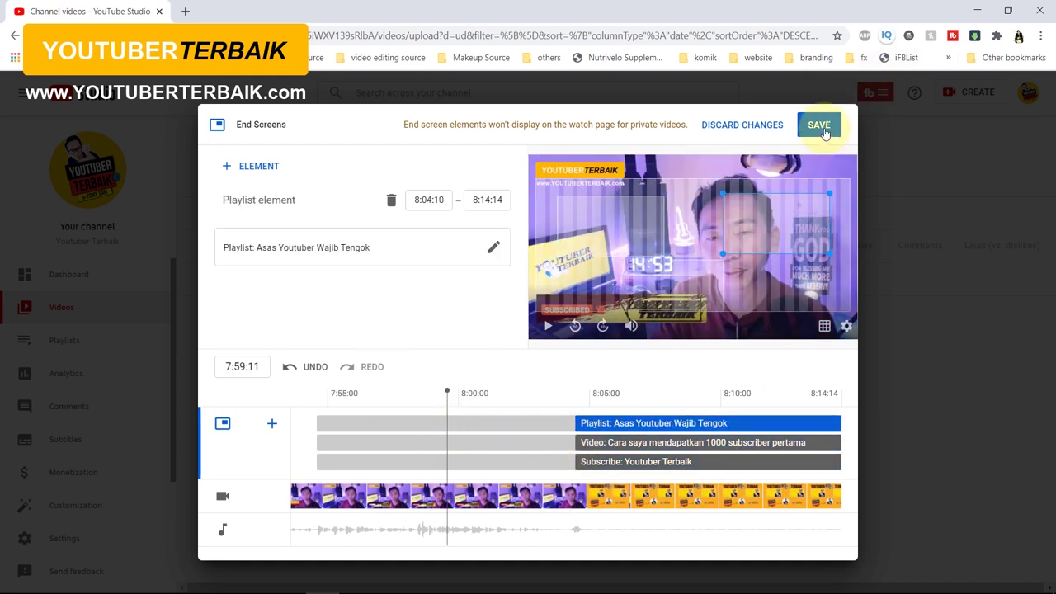
pyautogui.click(727, 387)
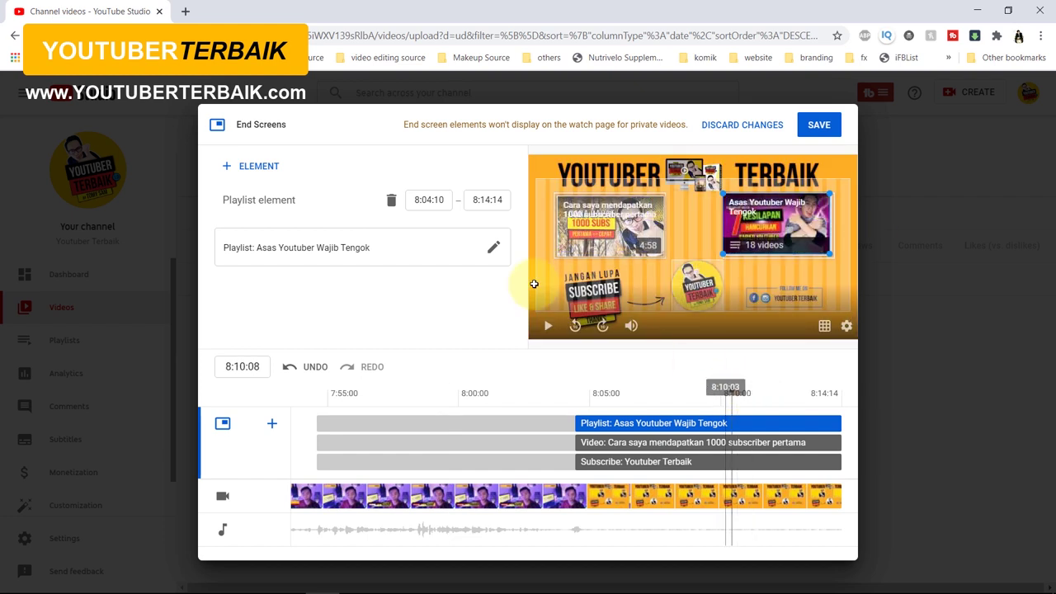
pyautogui.click(566, 389)
pyautogui.click(648, 391)
pyautogui.click(733, 402)
pyautogui.click(820, 124)
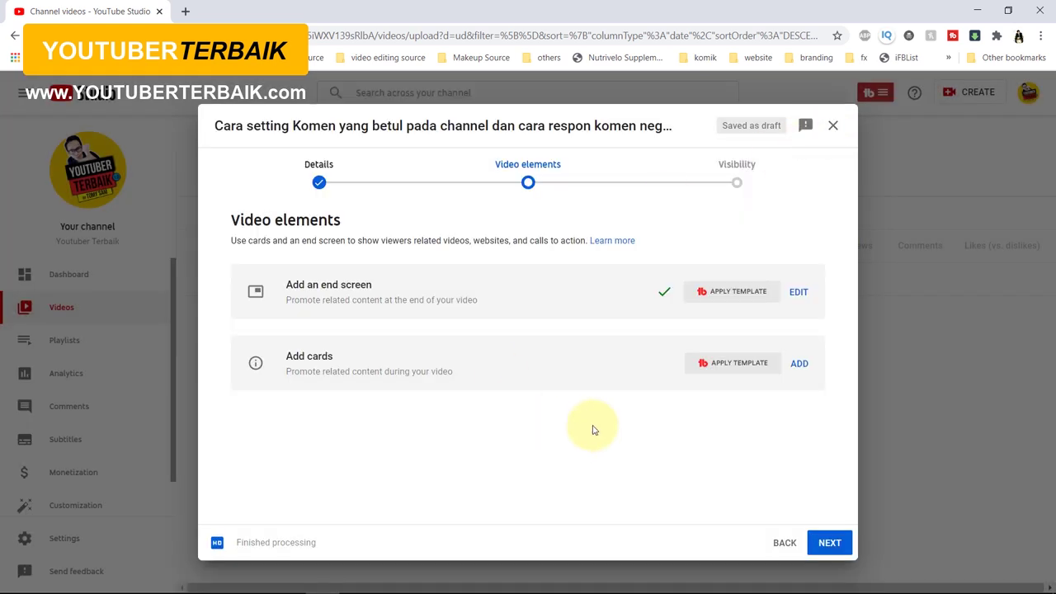
# Look at the card types in the cards editor, leave without adding any, and proceed to the visibility stage.
pyautogui.click(800, 363)
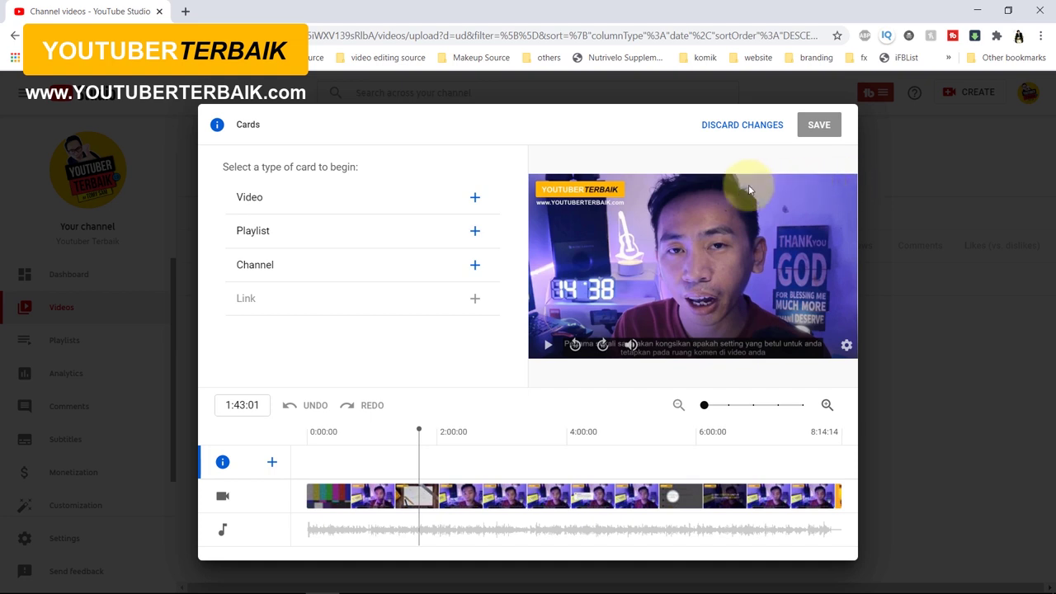
pyautogui.click(742, 127)
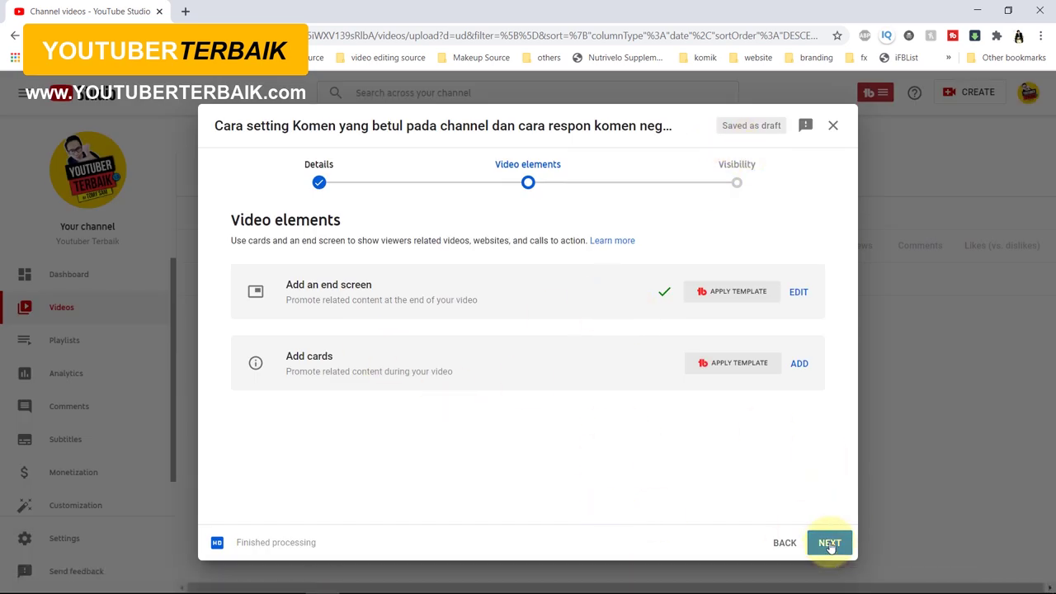
pyautogui.click(829, 545)
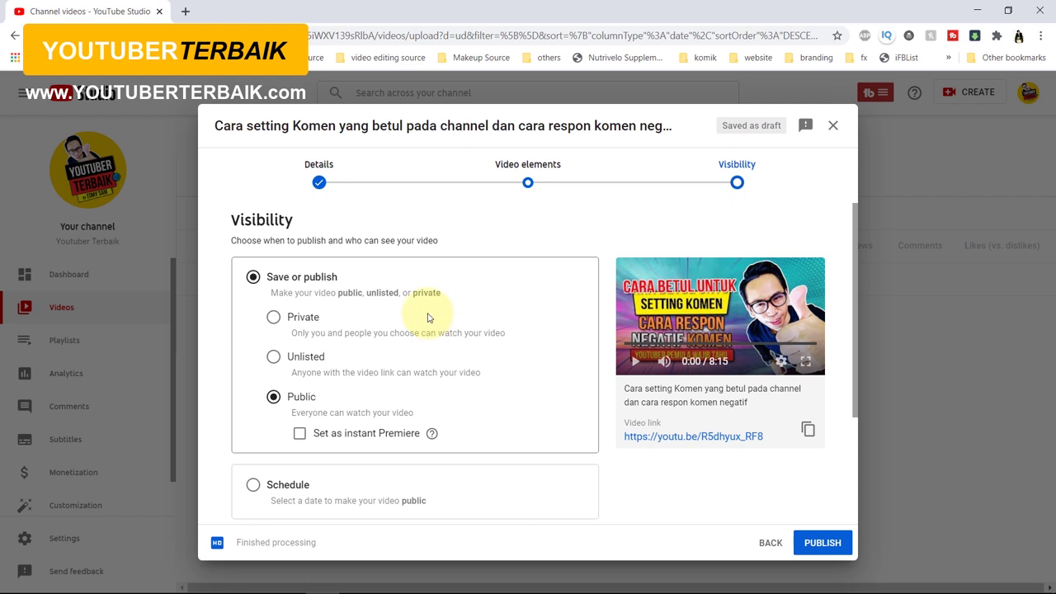